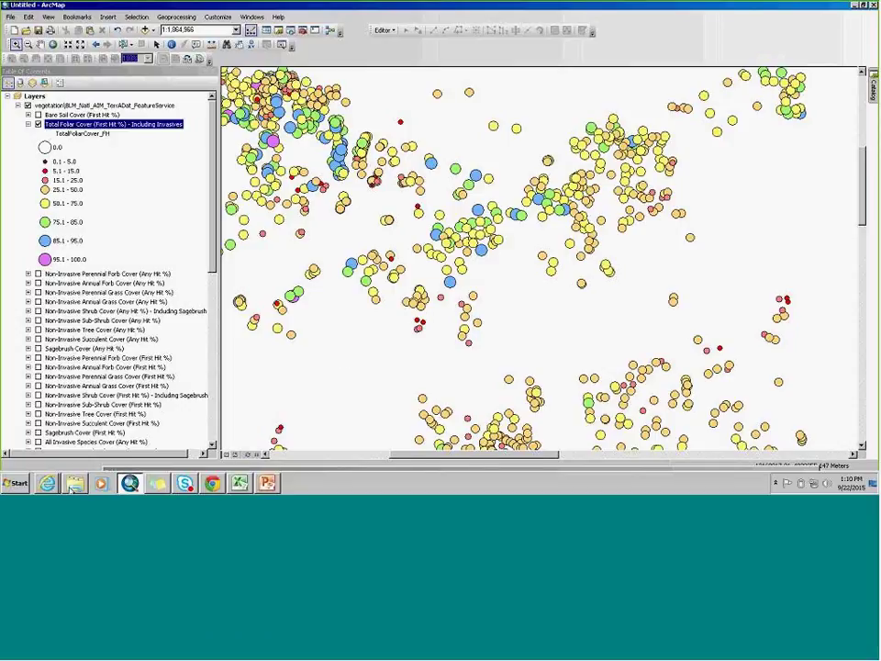
Switch to the GeoSpatial Gateway site in Internet Explorer and open the BLM Terrestrial AIM (TerrADat) page from the vegetation data category.
left_click(53, 484)
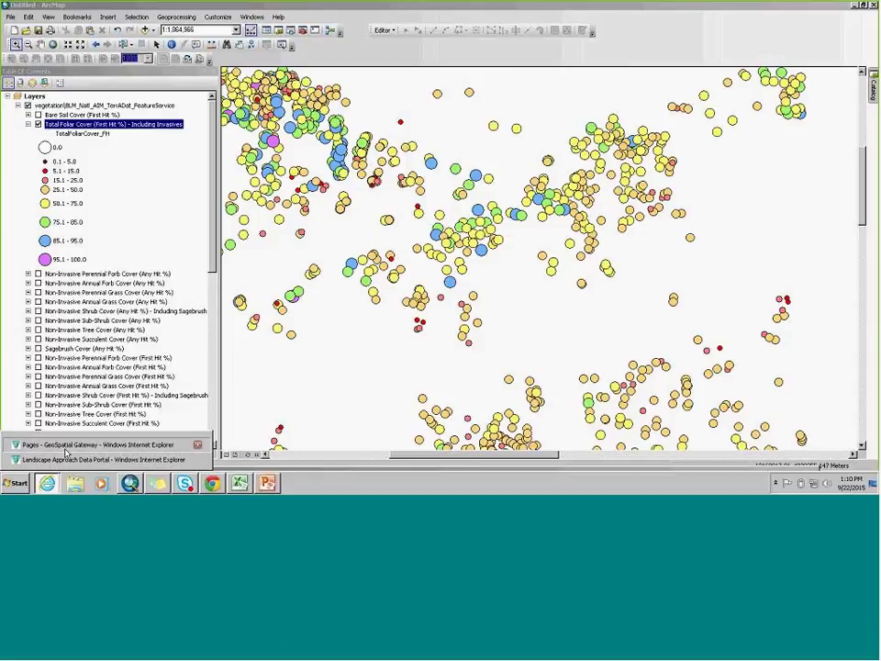
left_click(83, 445)
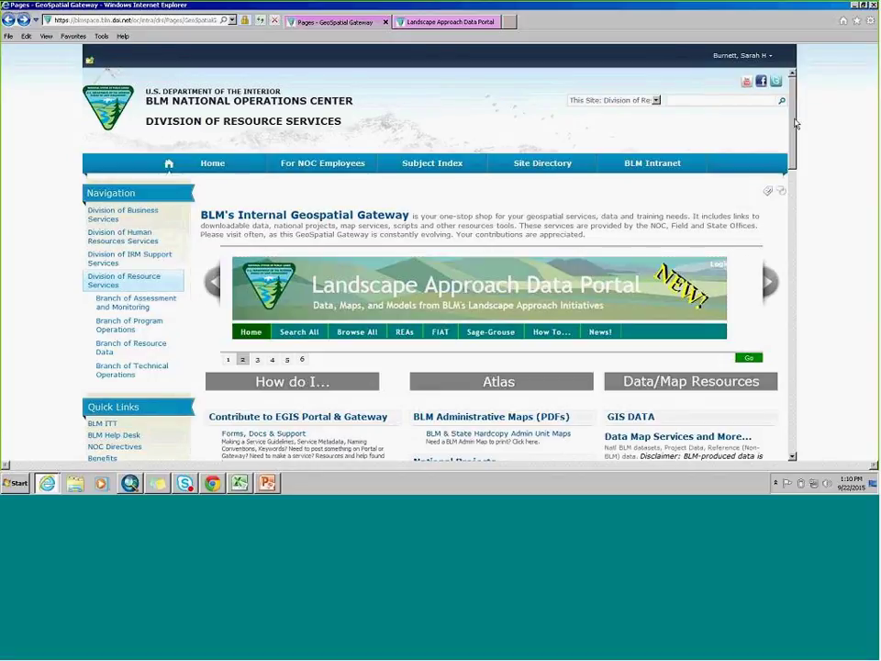
scroll(795, 123, "down", 2)
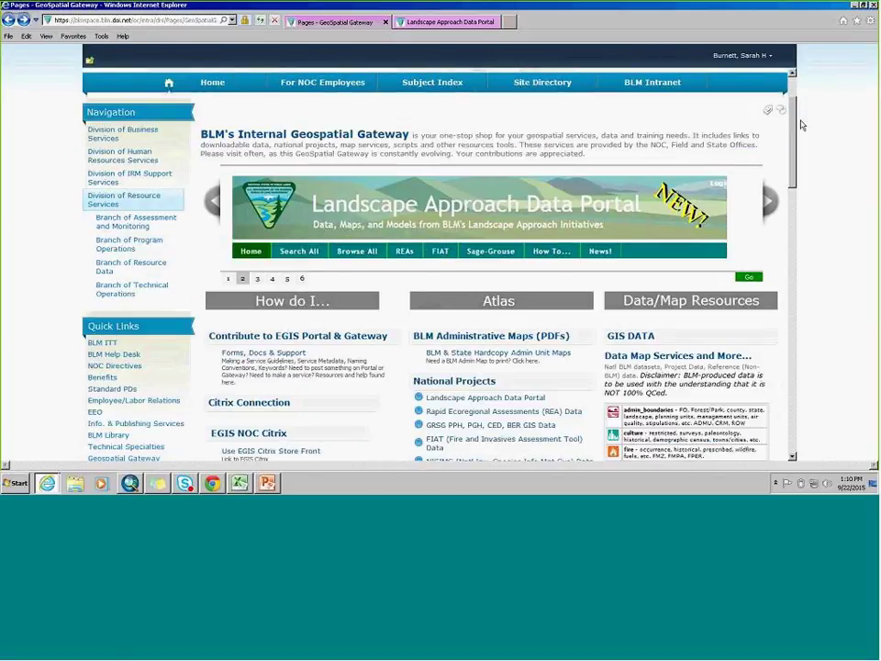
scroll(802, 183, "down", 1)
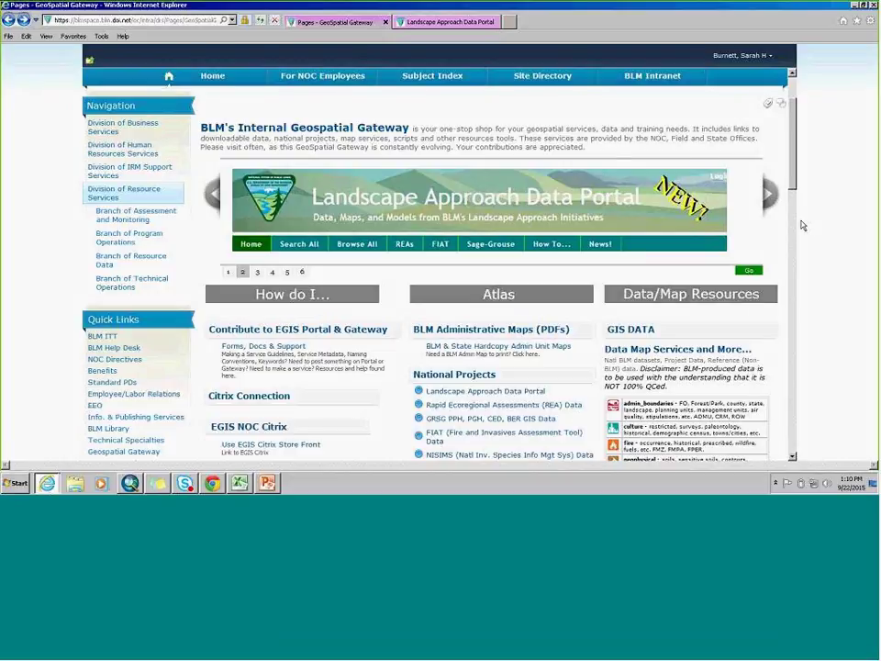
scroll(801, 225, "down", 10)
scroll(698, 366, "down", 3)
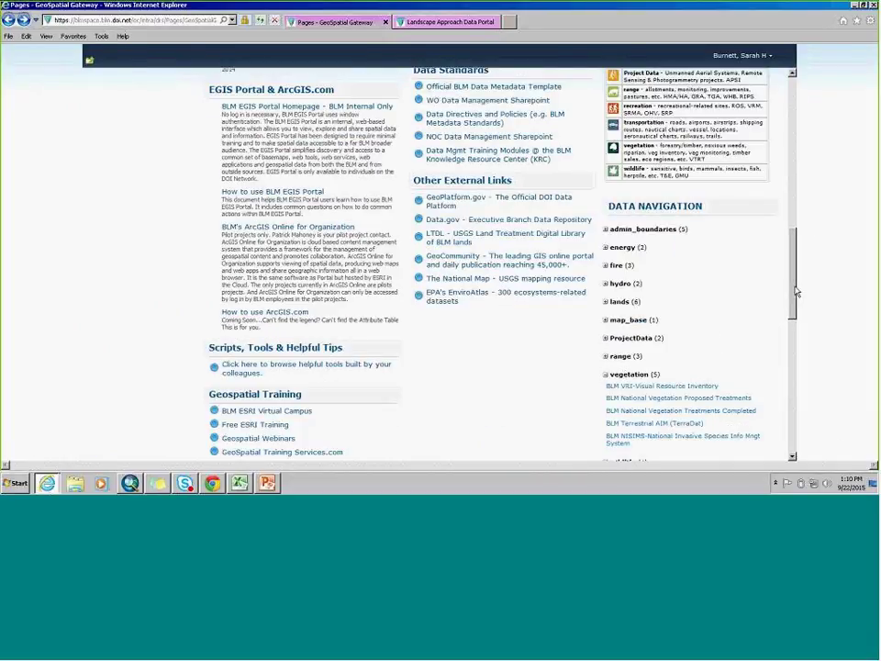
scroll(654, 324, "down", 1)
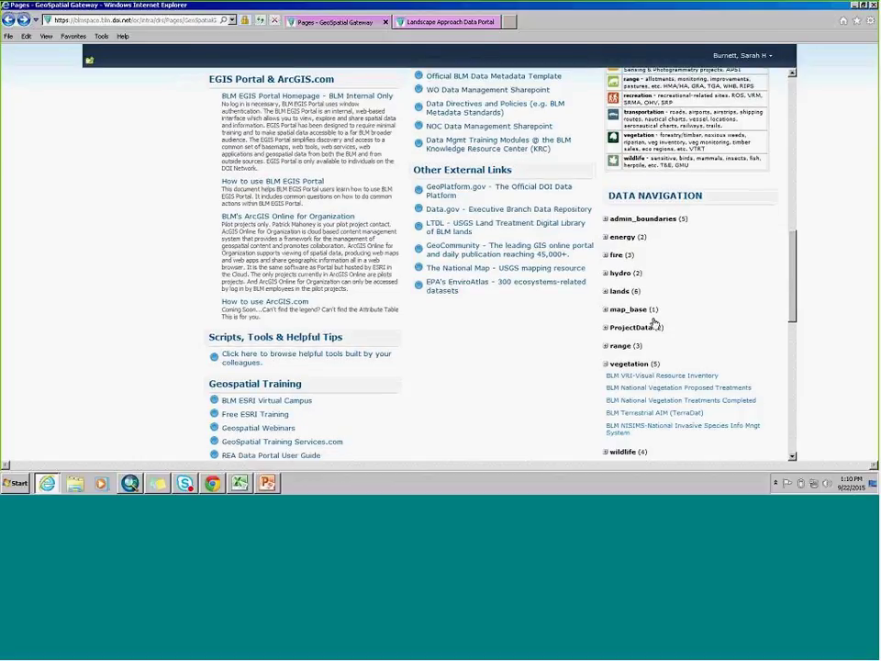
scroll(653, 322, "down", 2)
left_click(664, 322)
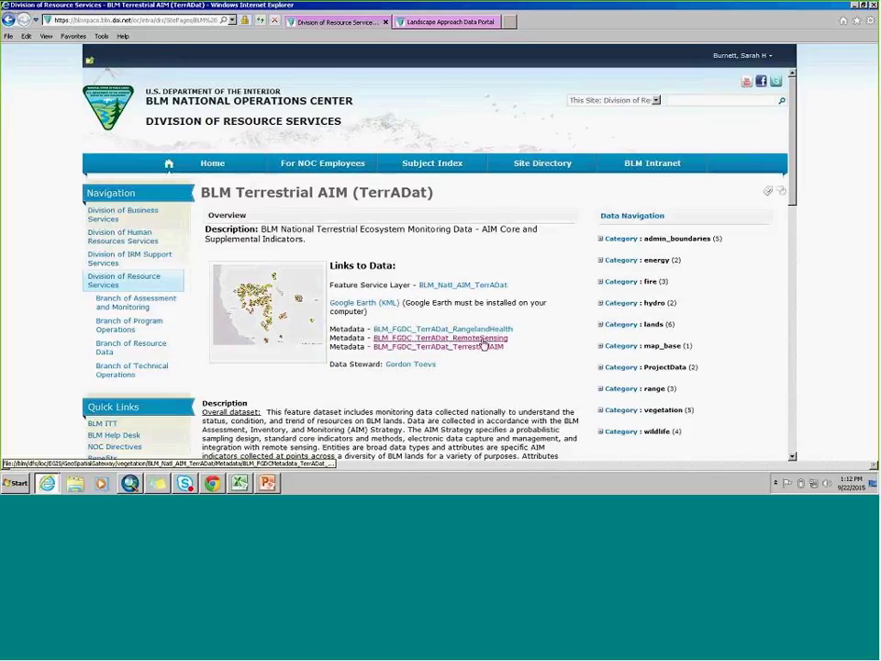
Request the BLM_Natl_AIM_TerrADat feature service layer file and view the already loaded total foliar cover points in ArcMap.
left_click(485, 287)
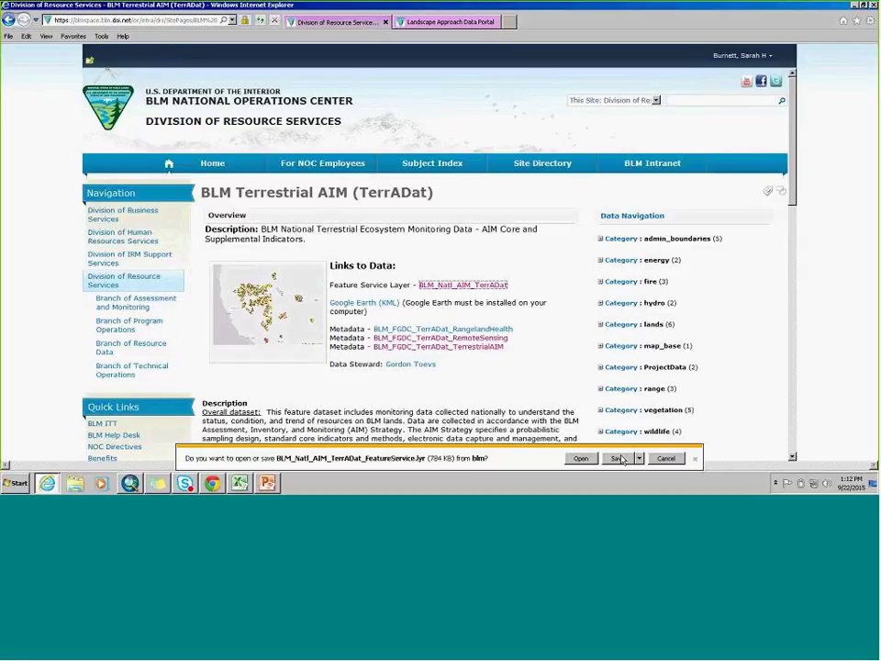
left_click(130, 483)
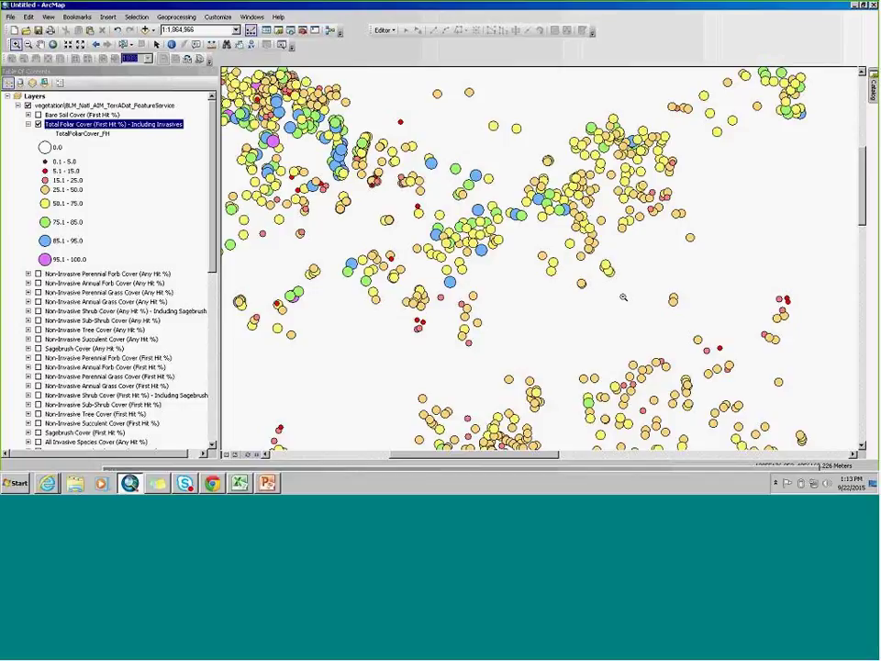
scroll(623, 296, "up", 1)
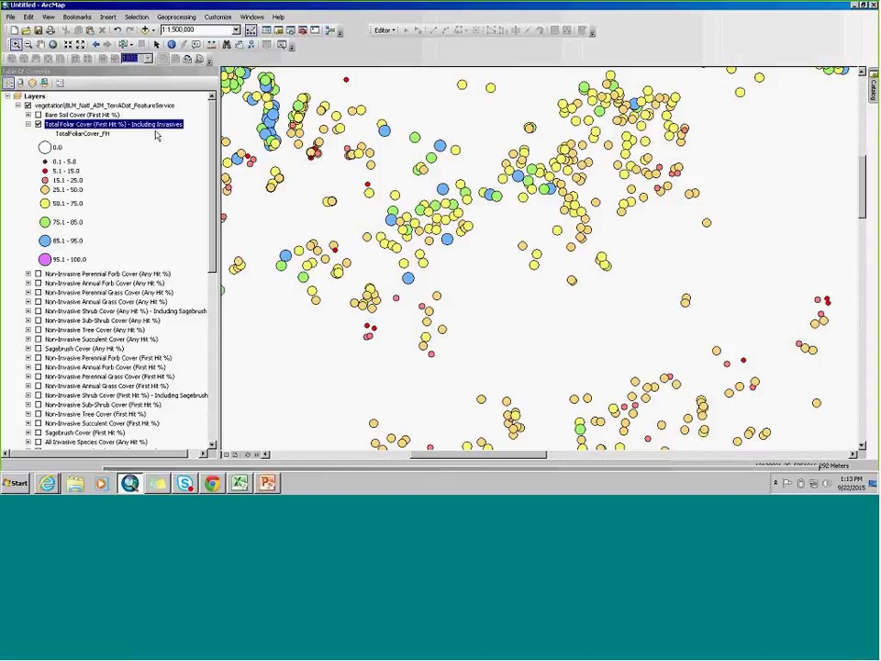
mouse_move(213, 180)
left_mouse_down()
mouse_move(218, 317)
mouse_move(221, 183)
left_mouse_up()
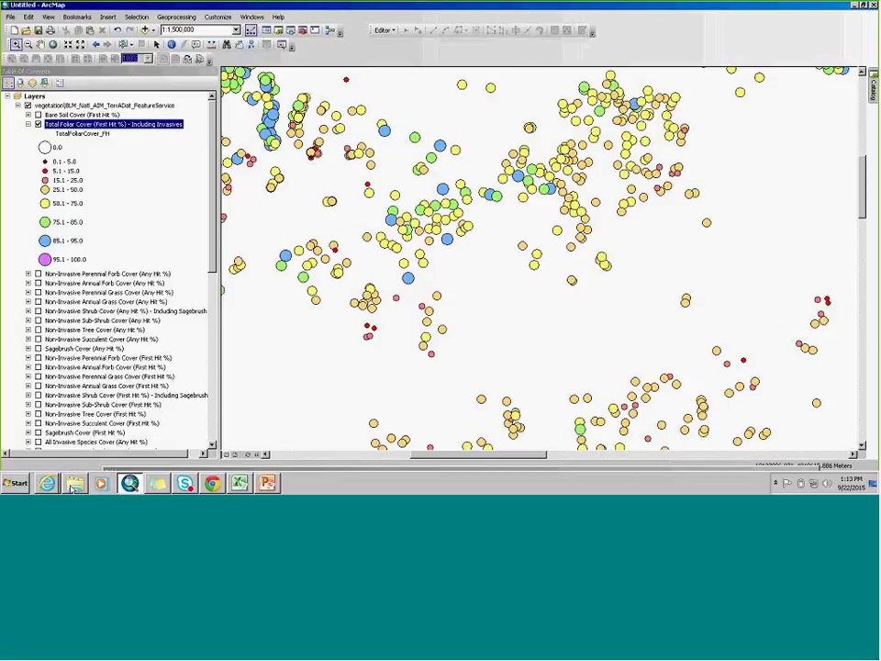
Return to the TerrADat page in Internet Explorer, dismiss the download, and open the BLM ADMU-Administrative Units page under admin_boundaries.
mouse_move(60, 487)
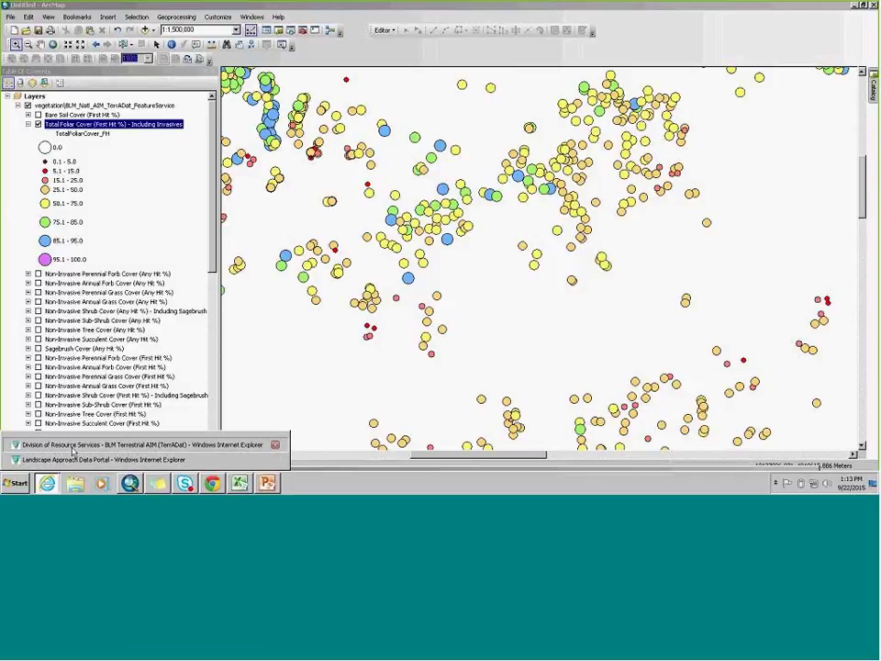
left_click(71, 447)
left_click(692, 457)
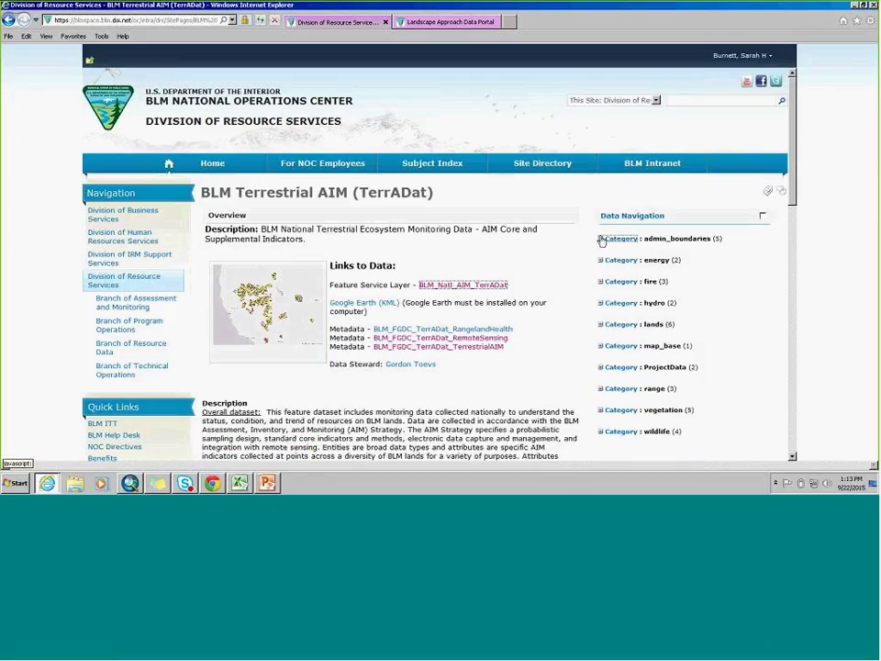
left_click(601, 239)
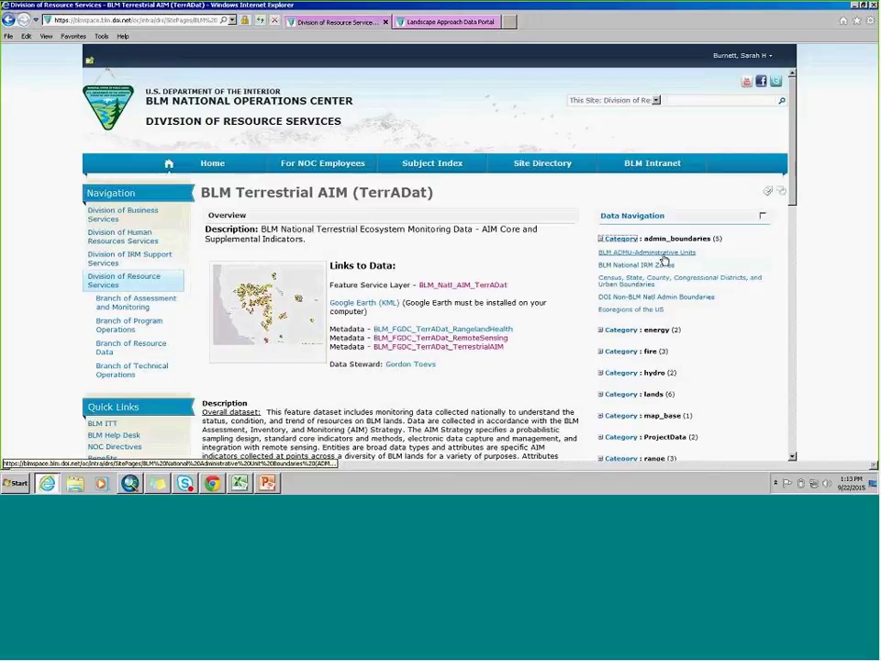
left_click(662, 255)
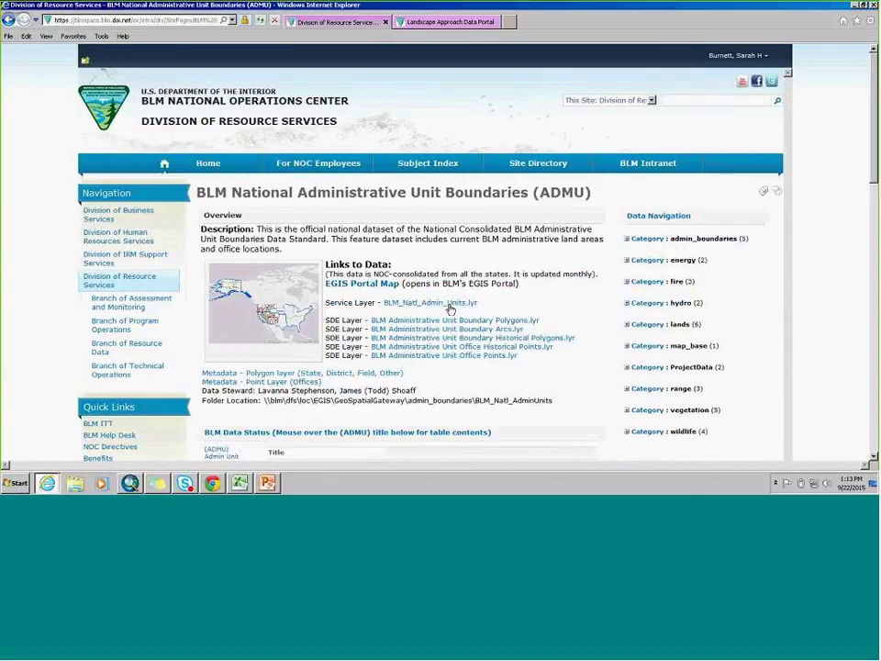
Open the BLM_Natl_Admin_Units.lyr service layer so that it loads into ArcMap, and switch to the map.
left_click(449, 305)
left_click(578, 460)
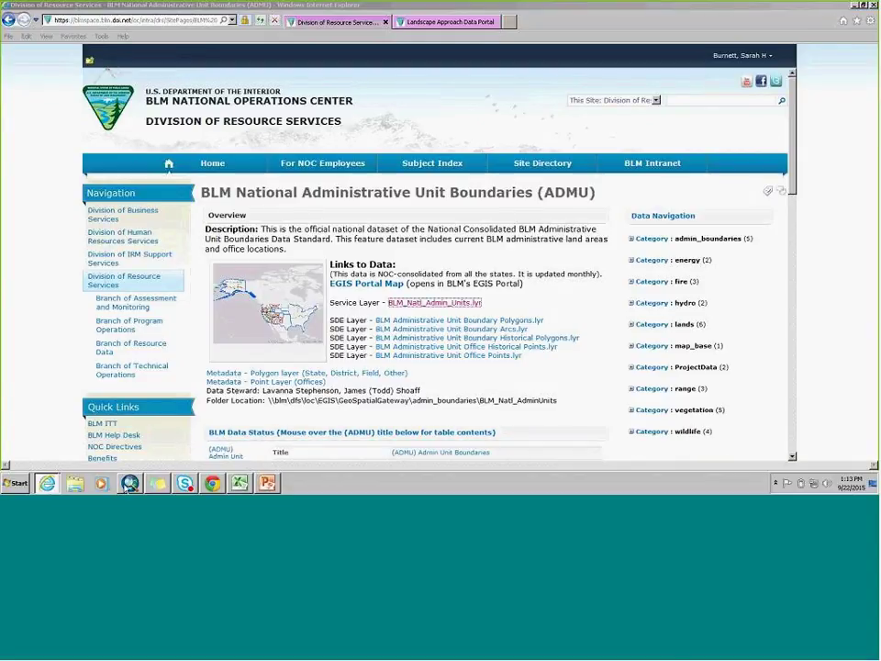
mouse_move(128, 486)
left_click(129, 483)
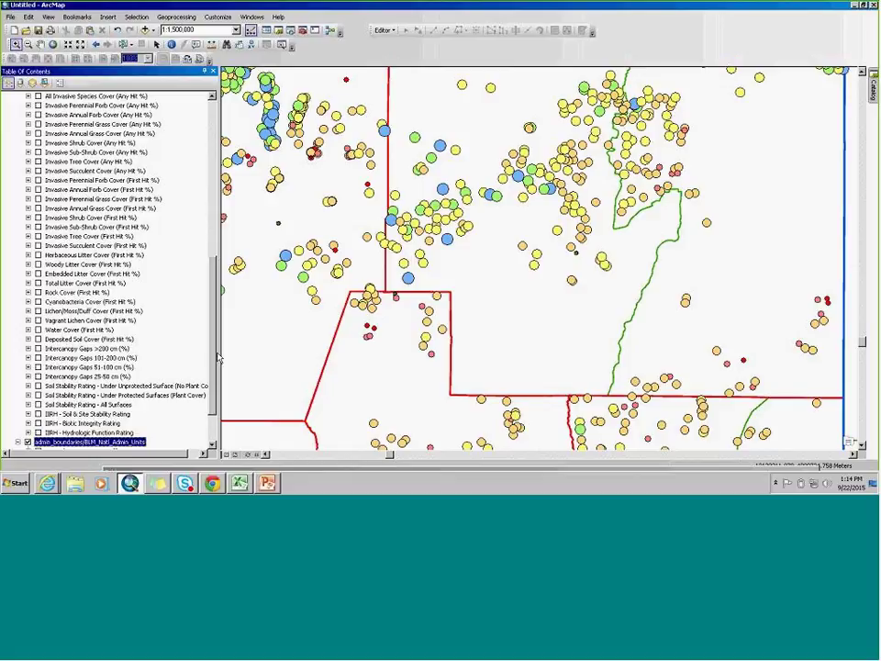
Open the attribute table of the Total Foliar Cover (First Hit %) - Including Invasives layer.
left_click_drag(218, 357, 217, 333)
scroll(217, 333, "up", 10)
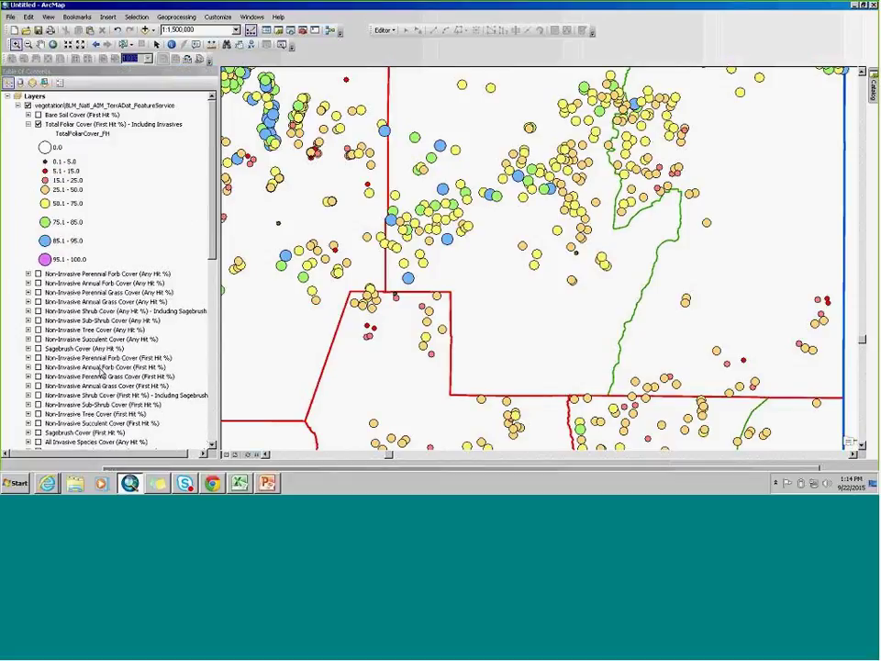
left_click(151, 396)
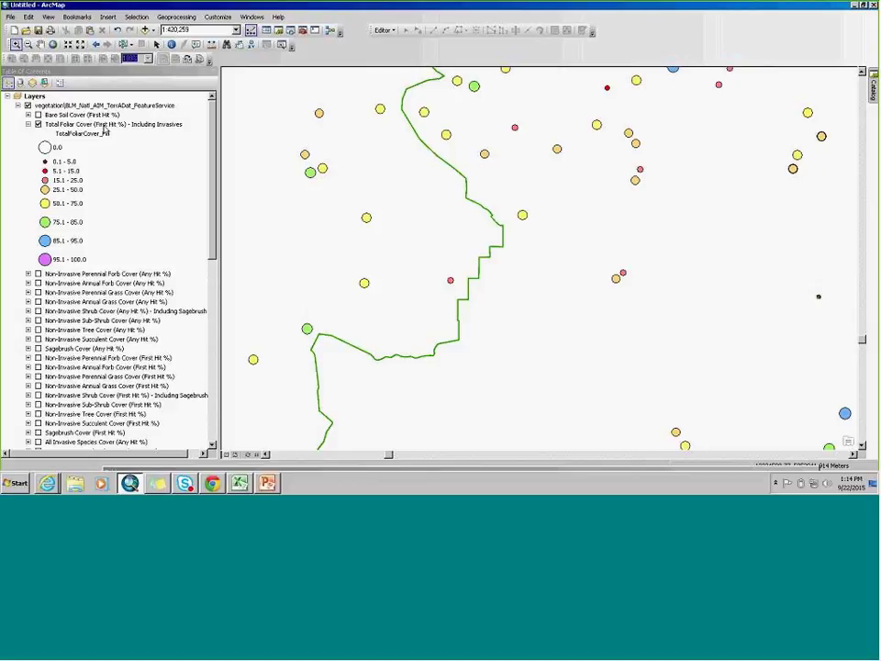
right_click(105, 126)
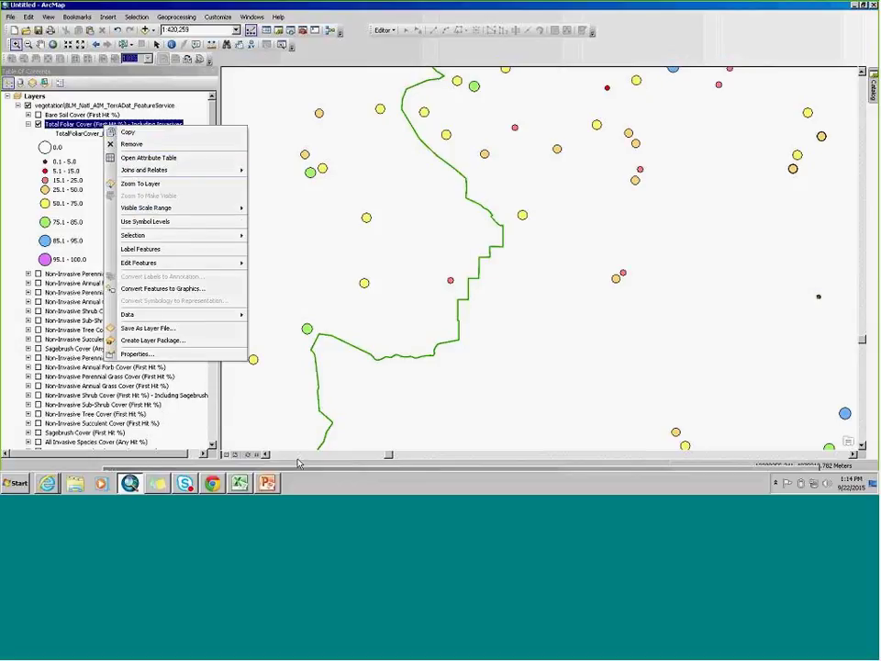
left_click(225, 351)
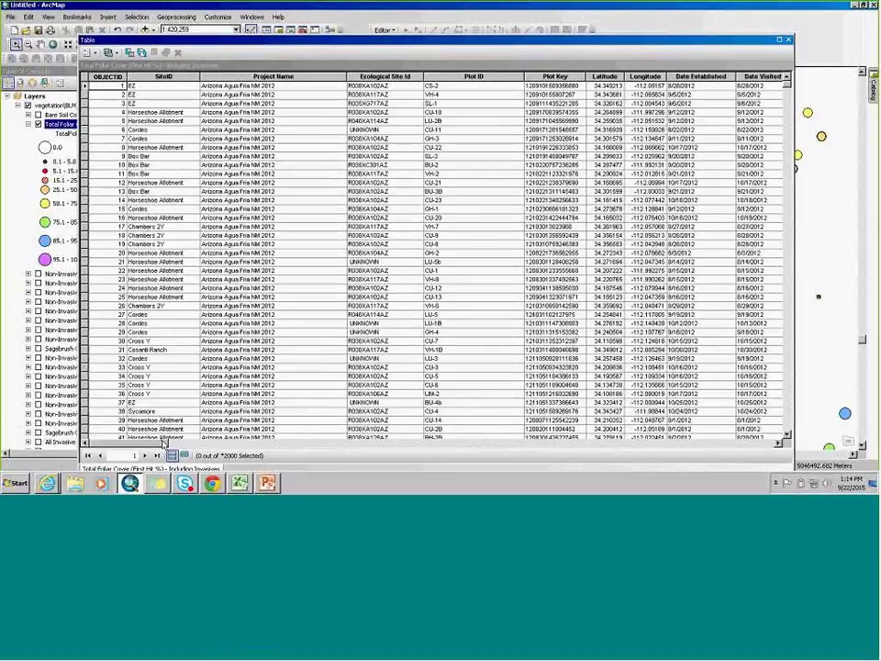
Examine the cover, height, invasive plant and soil stability columns of the attribute table, and close it.
left_click_drag(101, 444, 614, 442)
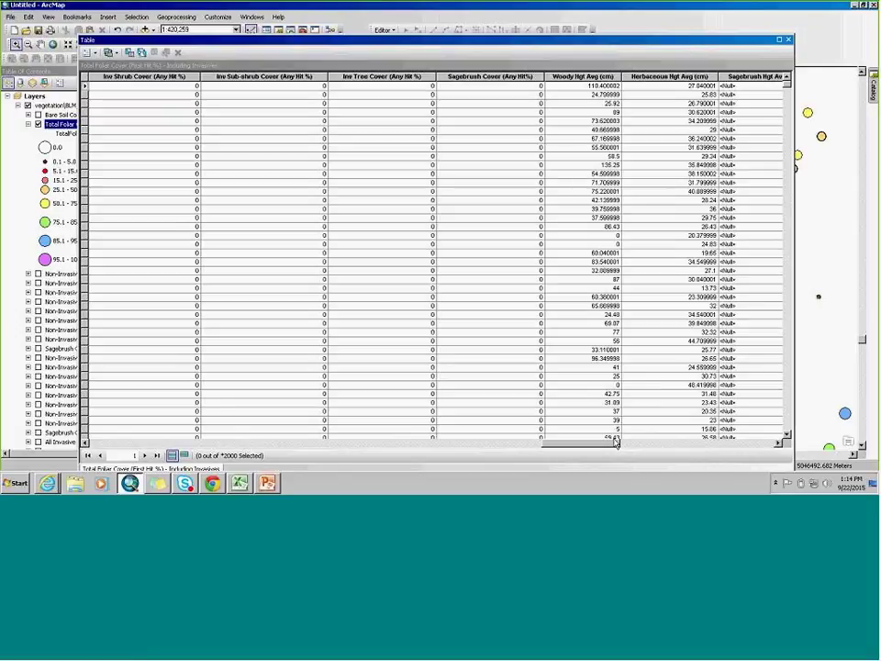
left_click_drag(615, 442, 630, 443)
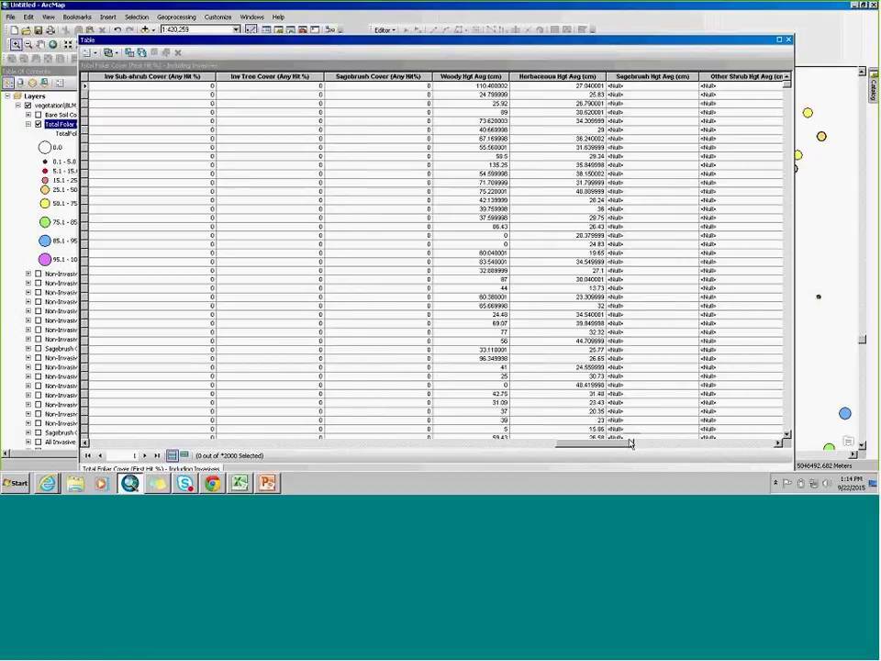
left_click_drag(631, 443, 649, 443)
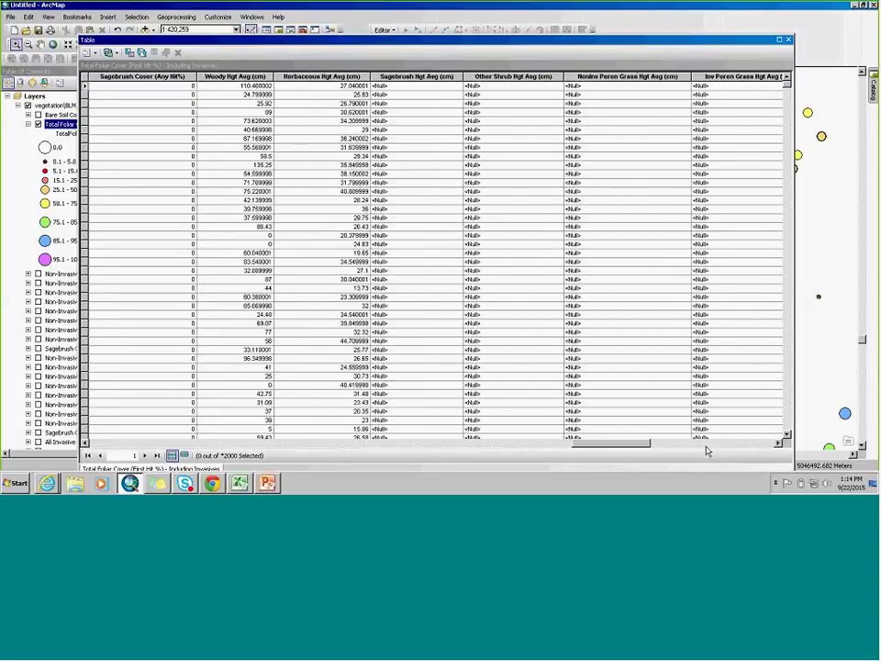
left_click(707, 447)
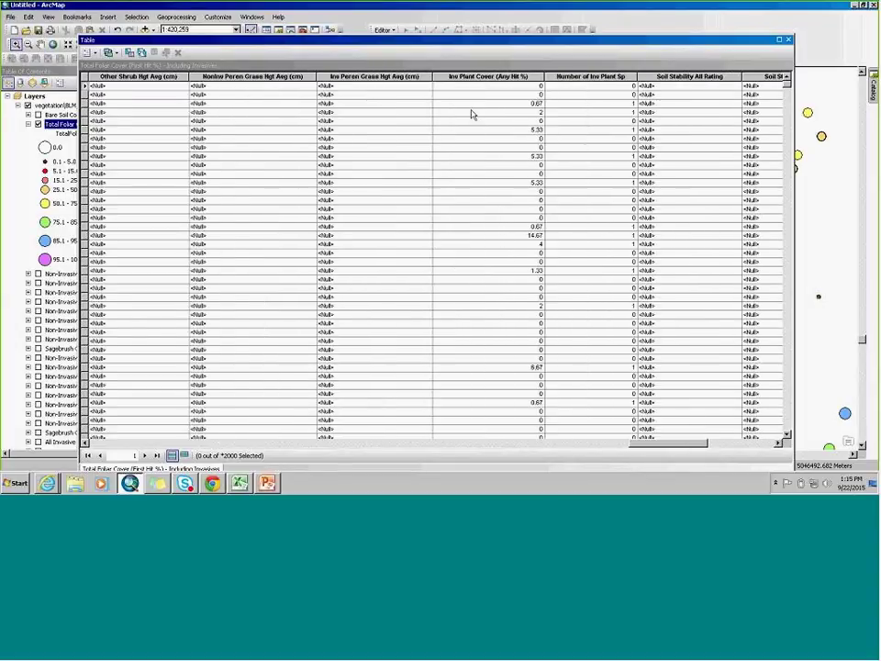
left_click(788, 41)
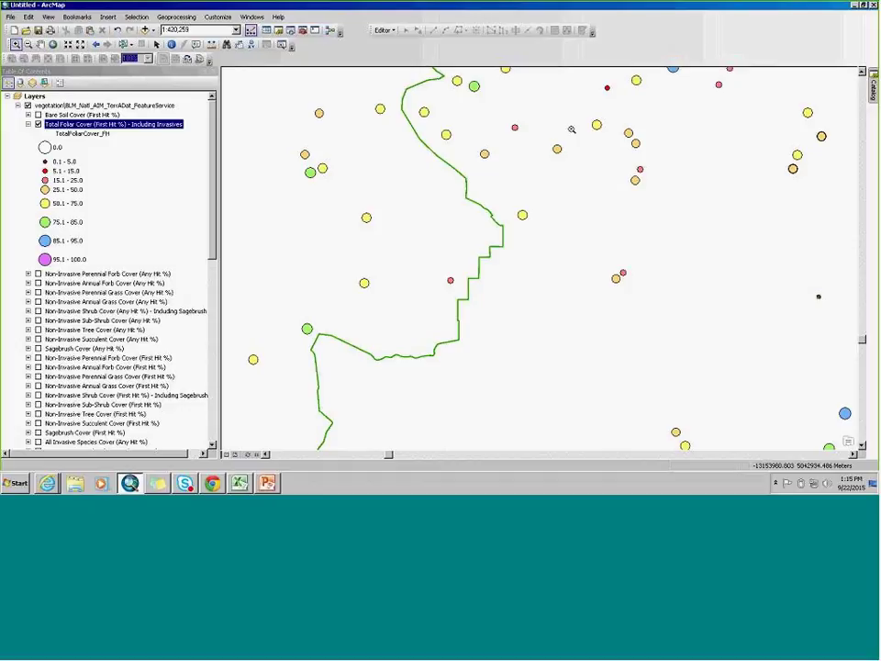
Reopen the Total Foliar Cover attribute table and start a Select By Attributes query, reviewing the available fields.
right_click(171, 126)
left_click(193, 133)
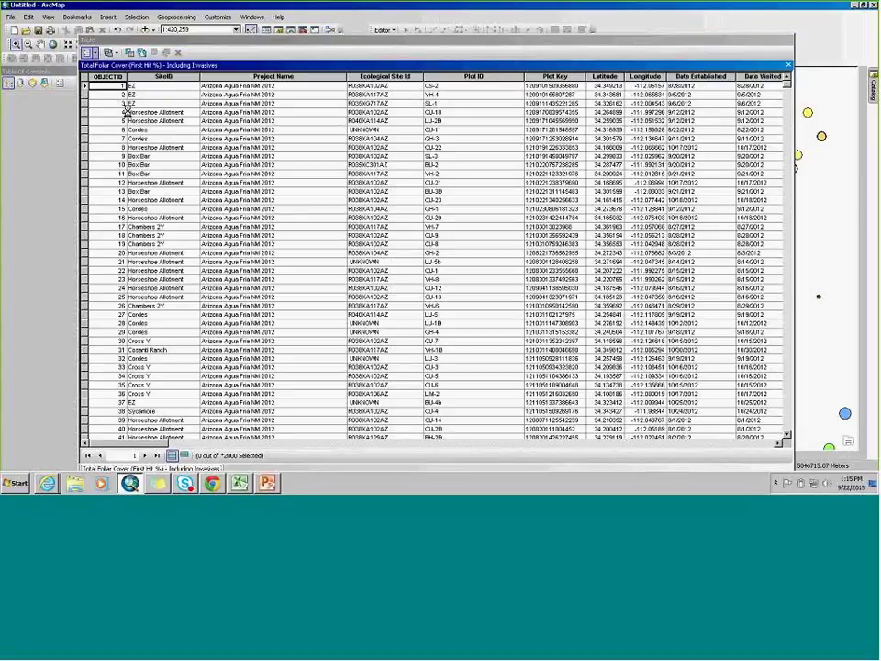
left_click(89, 52)
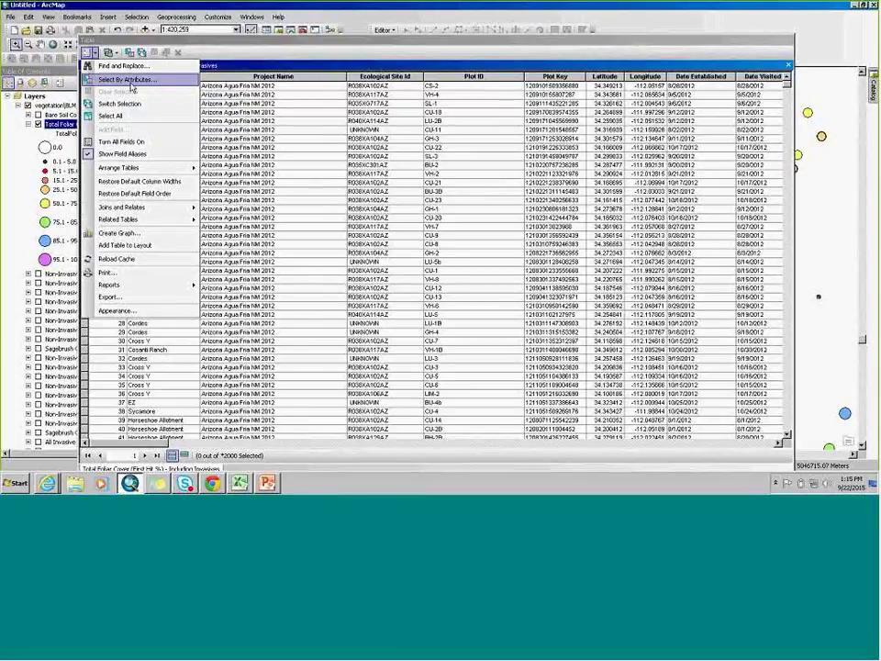
left_click(132, 86)
scroll(194, 95, "down", 8)
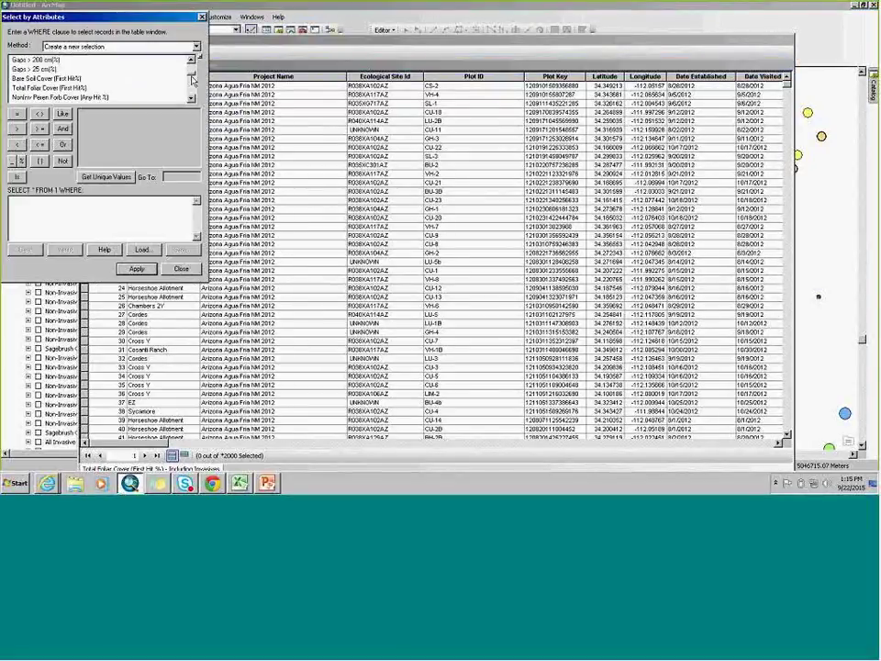
left_click_drag(194, 94, 194, 66)
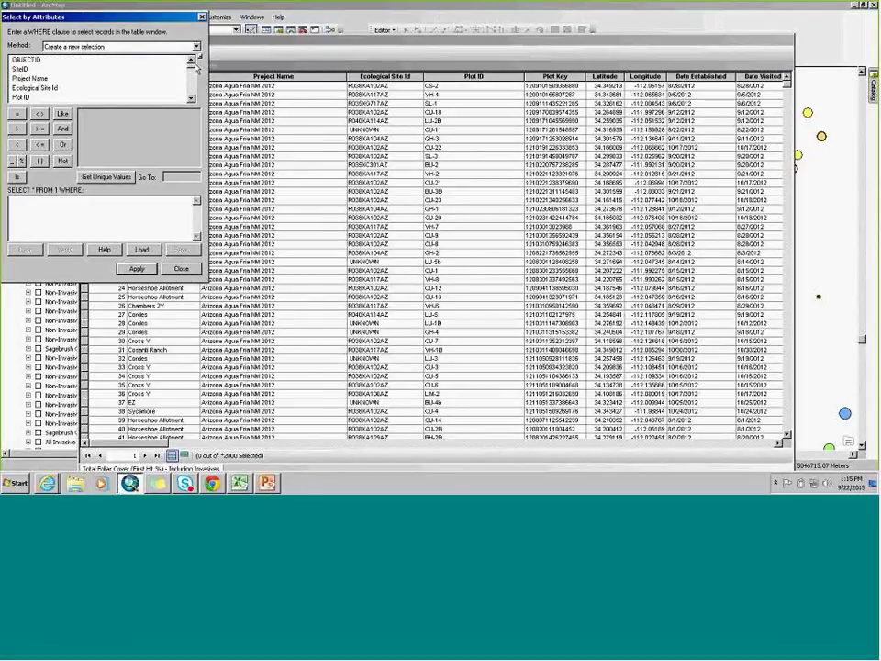
Begin the where clause with the Project Name field and an equals operator, and list the field's unique values.
double_click(31, 79)
left_click(16, 113)
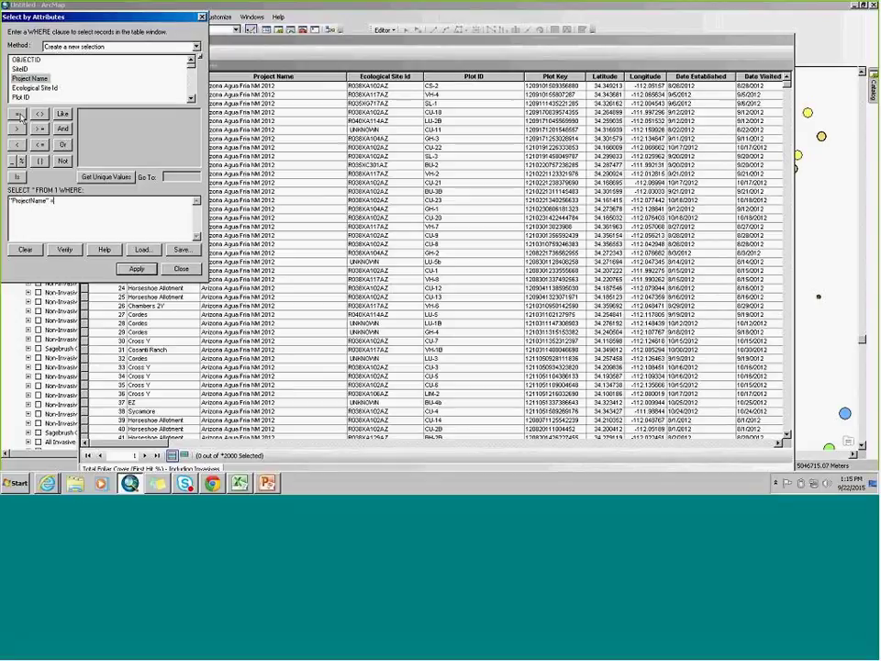
left_click(124, 177)
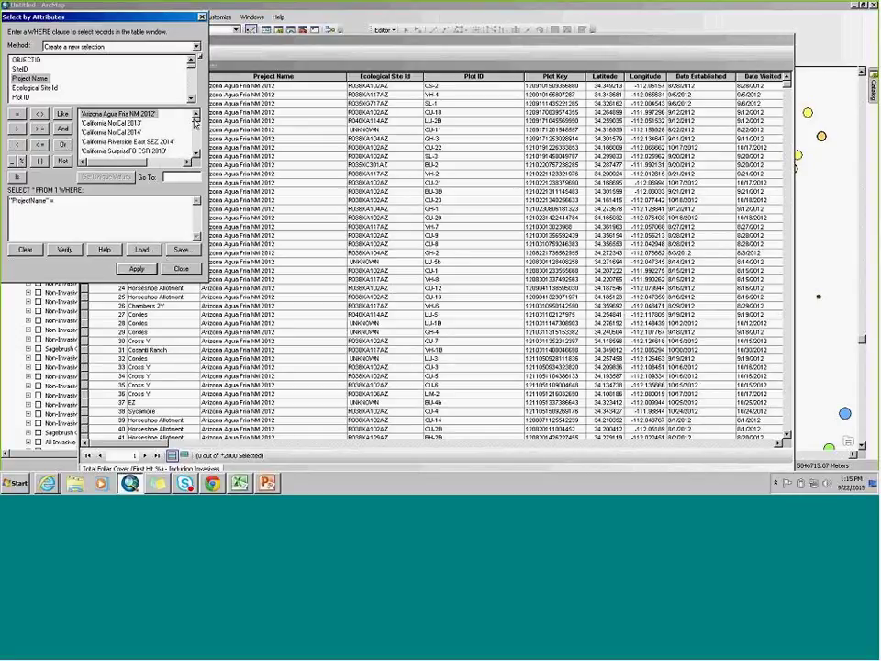
Try to apply the selection with the project 'California NorCal 2014' highlighted in the value list.
left_click(111, 132)
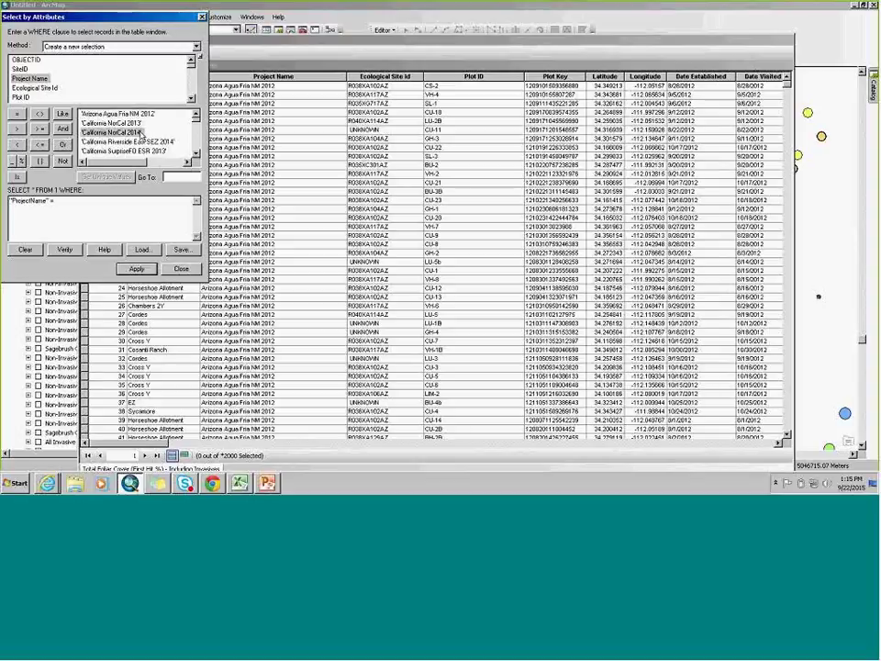
left_click(137, 269)
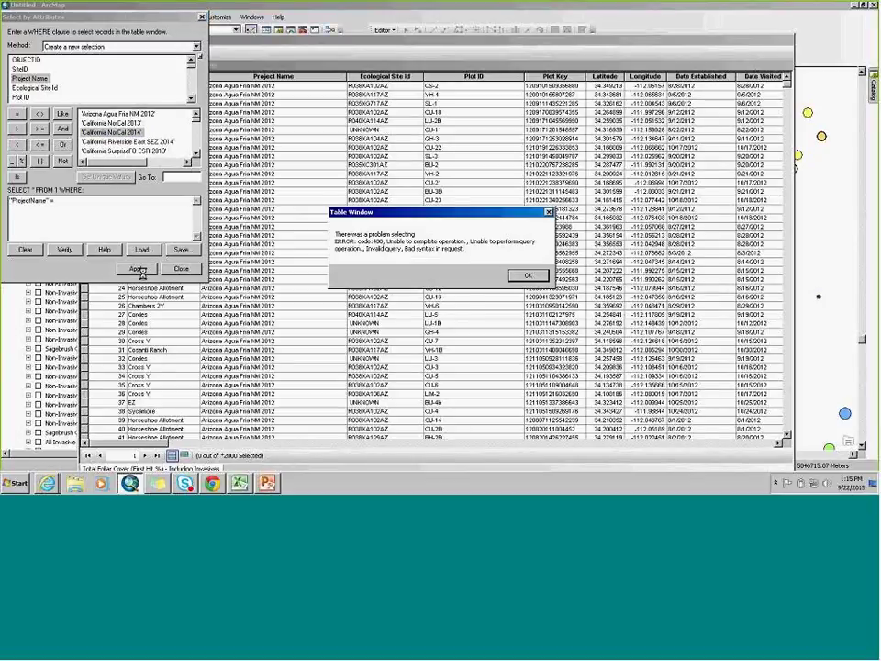
left_click(529, 277)
Complete the where clause with the project 'Arizona Agua Fria NM 2012', apply the selection, and close the query dialog.
double_click(122, 117)
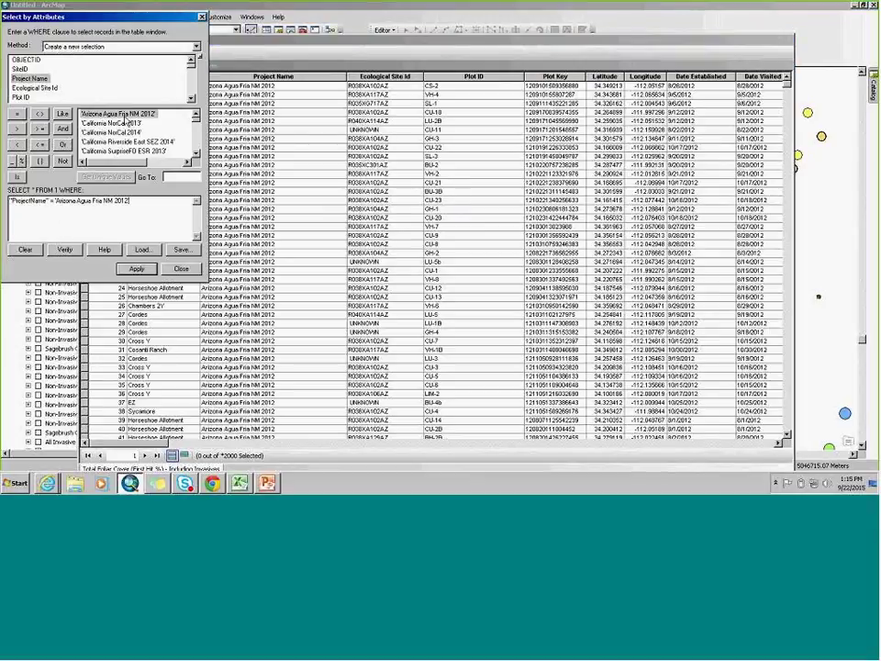
left_click(135, 269)
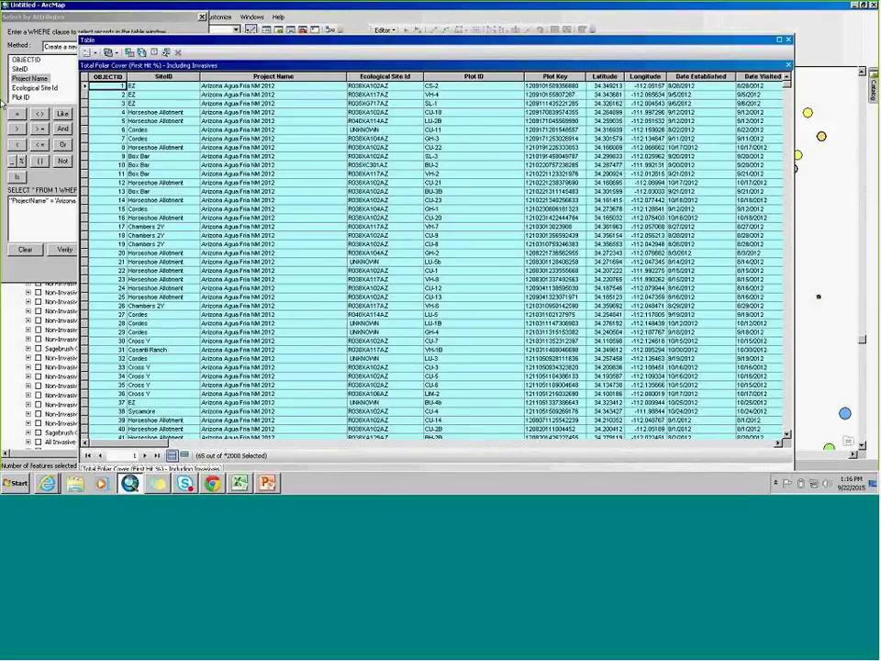
left_click(62, 18)
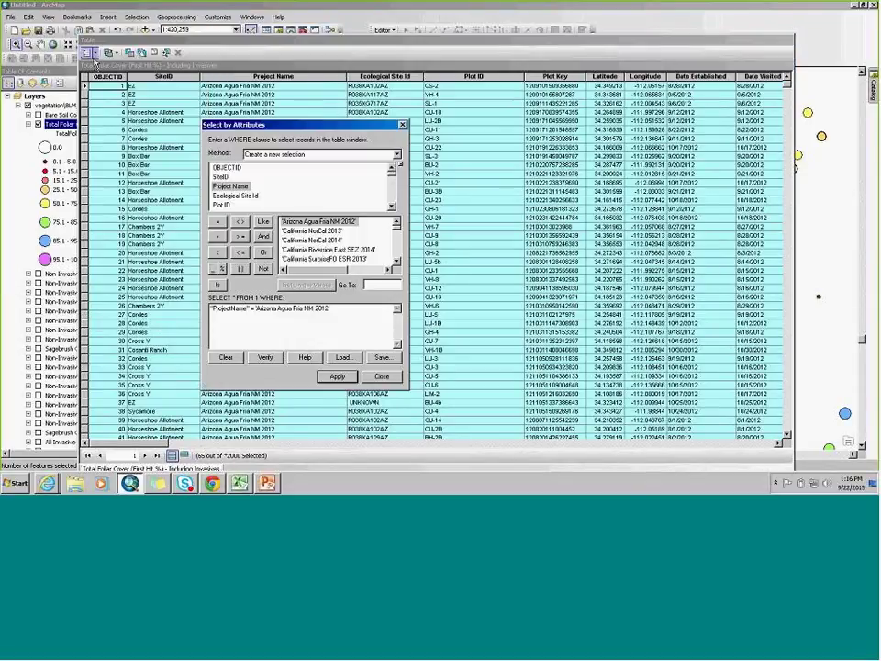
Inspect the table options, locate the Export Data command for the Total Foliar Cover layer, and leave it without exporting.
left_click(89, 52)
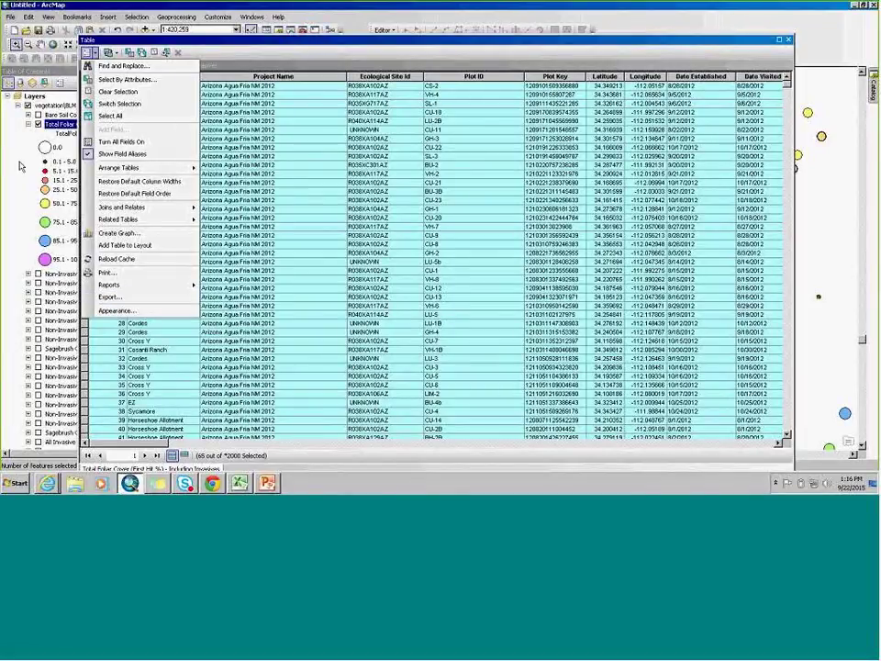
left_click(50, 140)
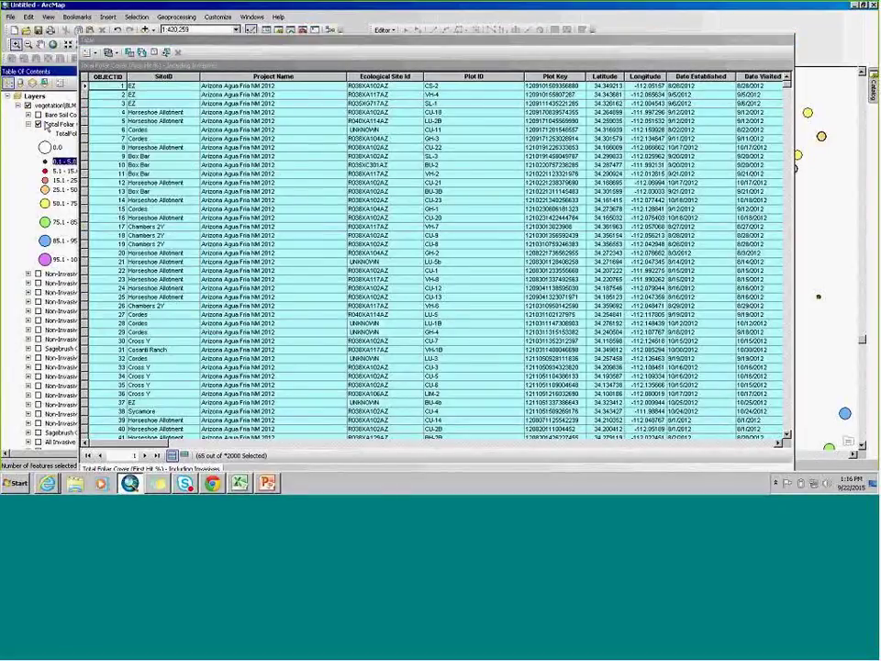
left_click(57, 125)
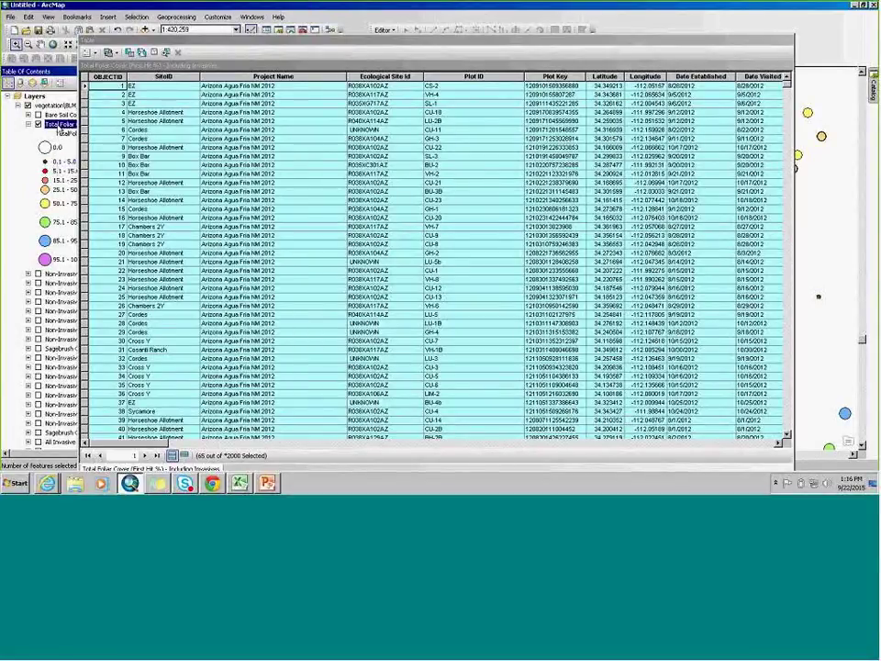
right_click(59, 126)
mouse_move(96, 317)
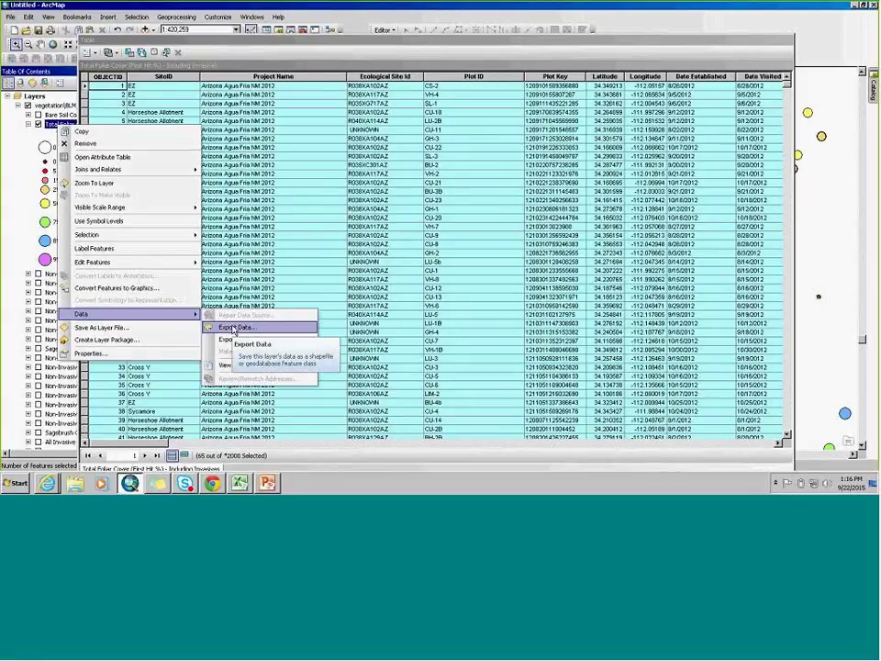
left_click(16, 150)
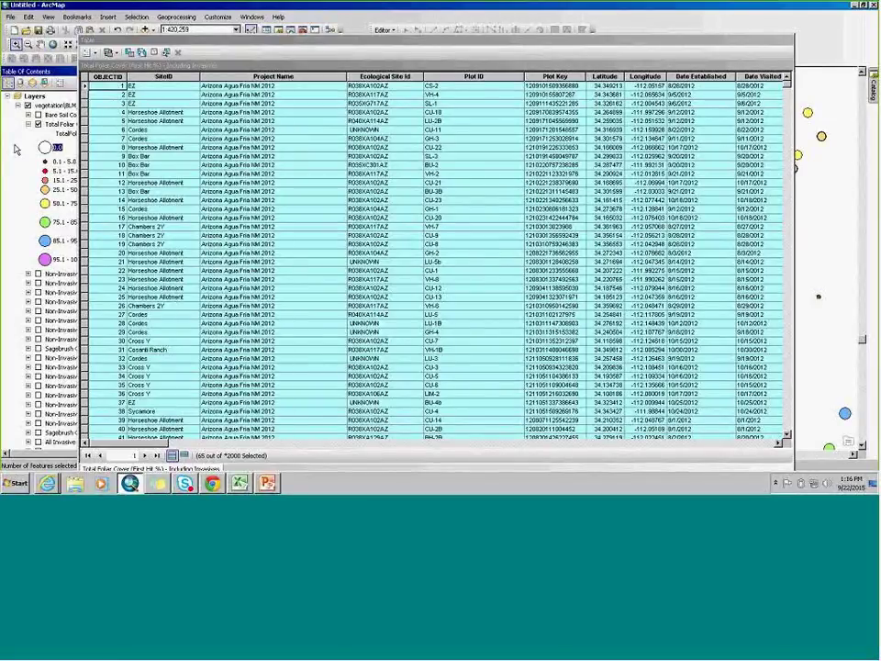
Close the attribute table and review the TerrADat feature service's list of cover indicator layers.
left_click(789, 41)
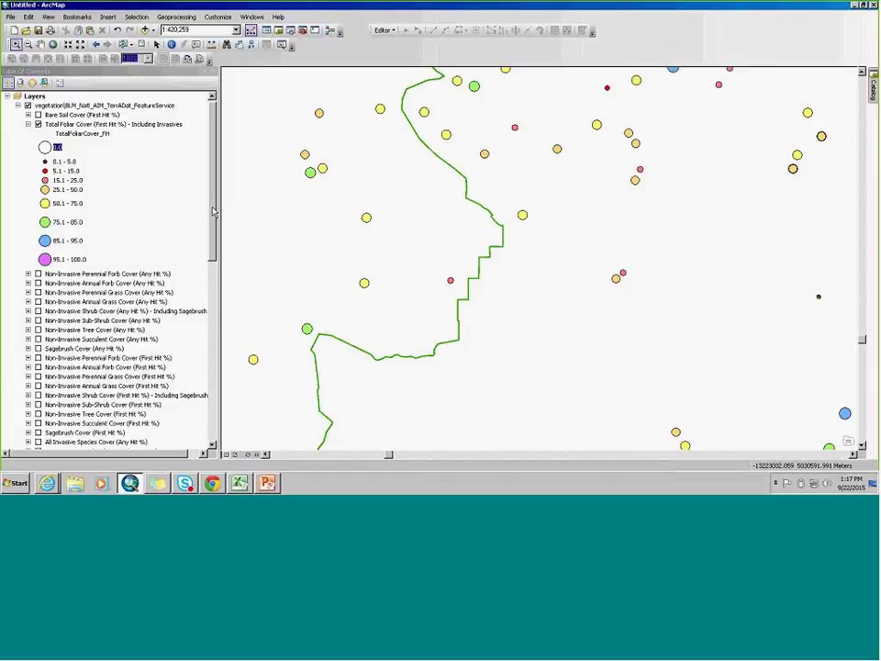
left_click_drag(212, 212, 596, 348)
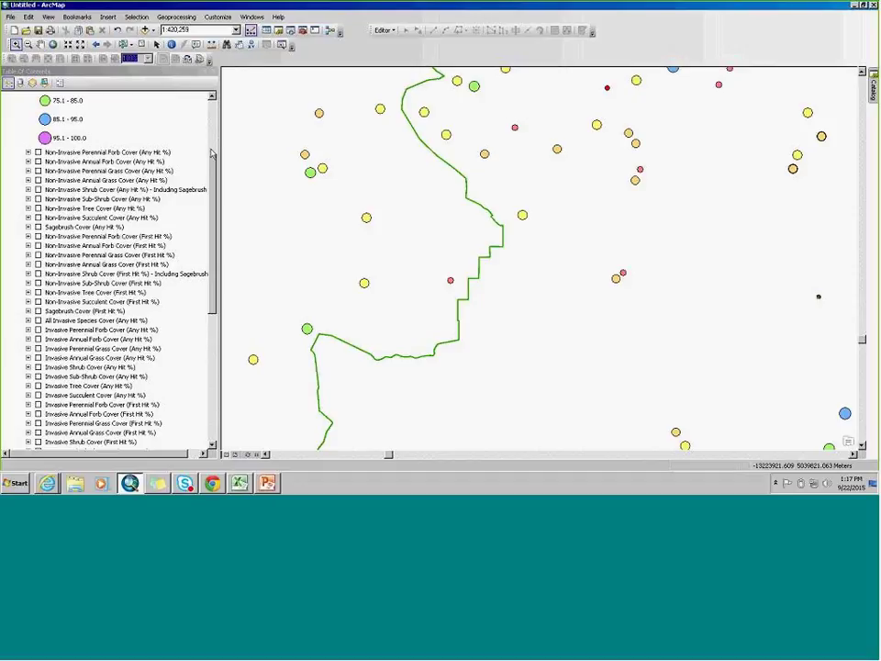
scroll(216, 122, "up", 3)
scroll(215, 115, "up", 2)
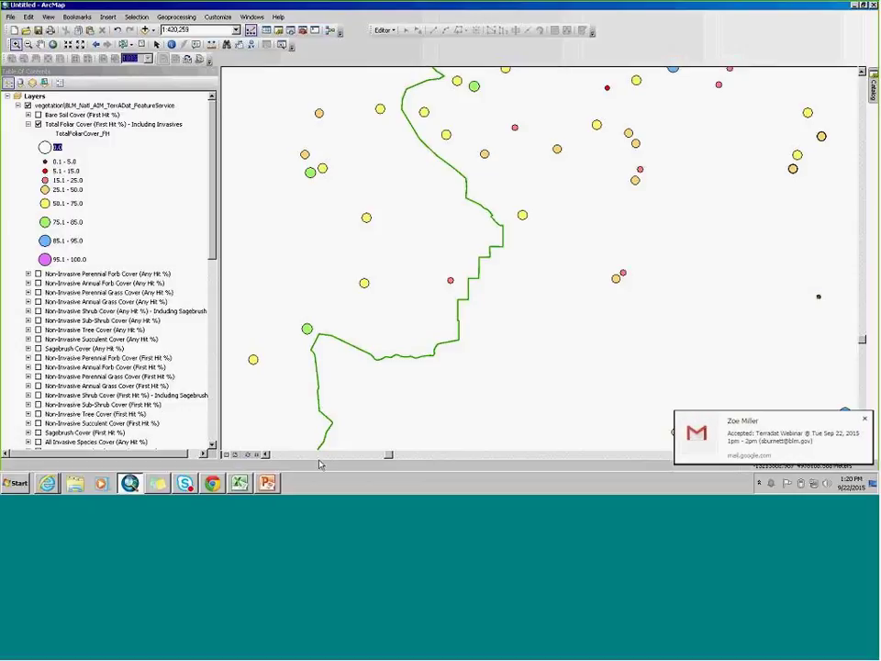
left_click(866, 418)
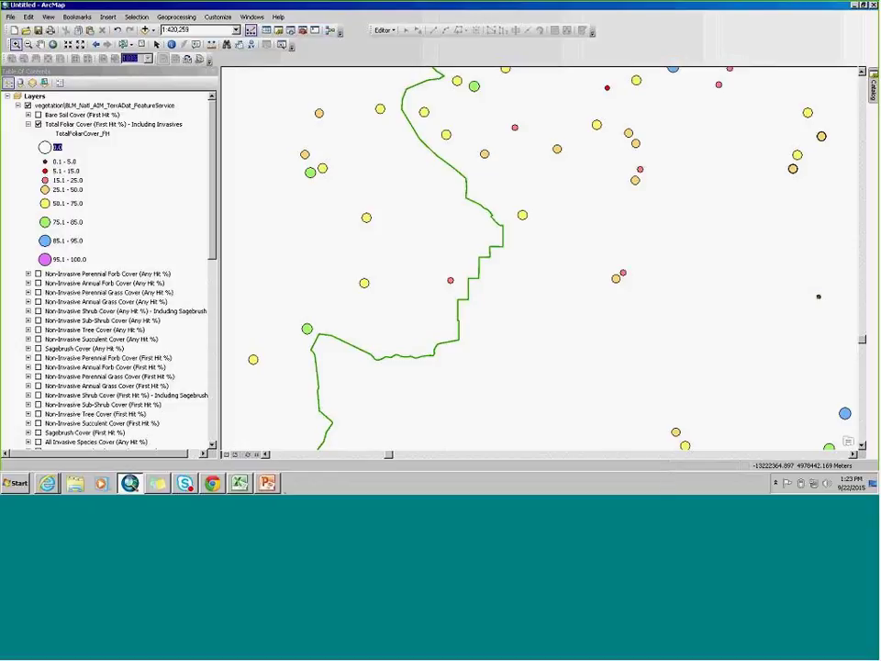
Show the AIM Geocortex Site slide in PowerPoint, and switch to the BLM AIM Viewer in Chrome.
left_click(271, 485)
left_click(83, 220)
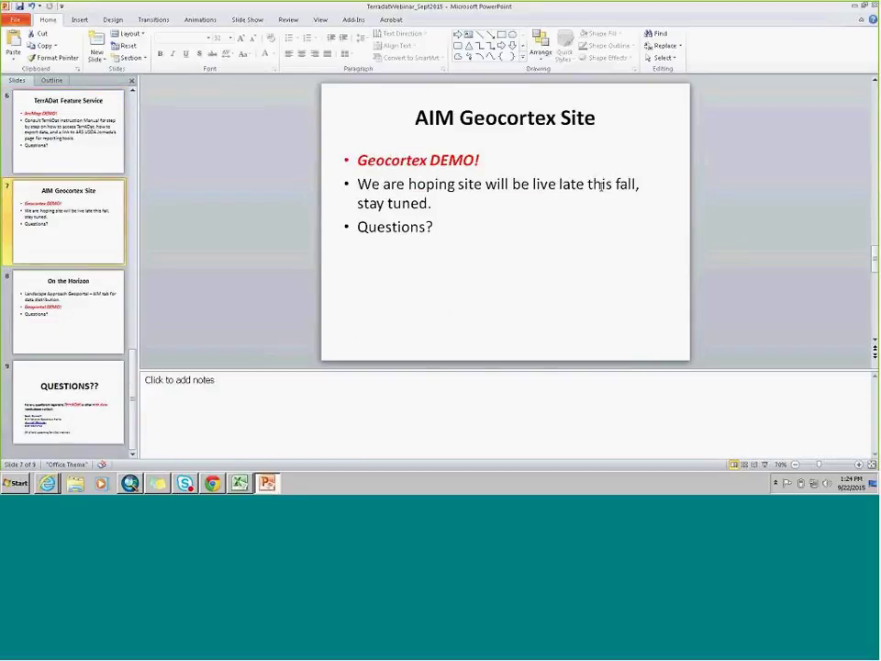
left_click(212, 484)
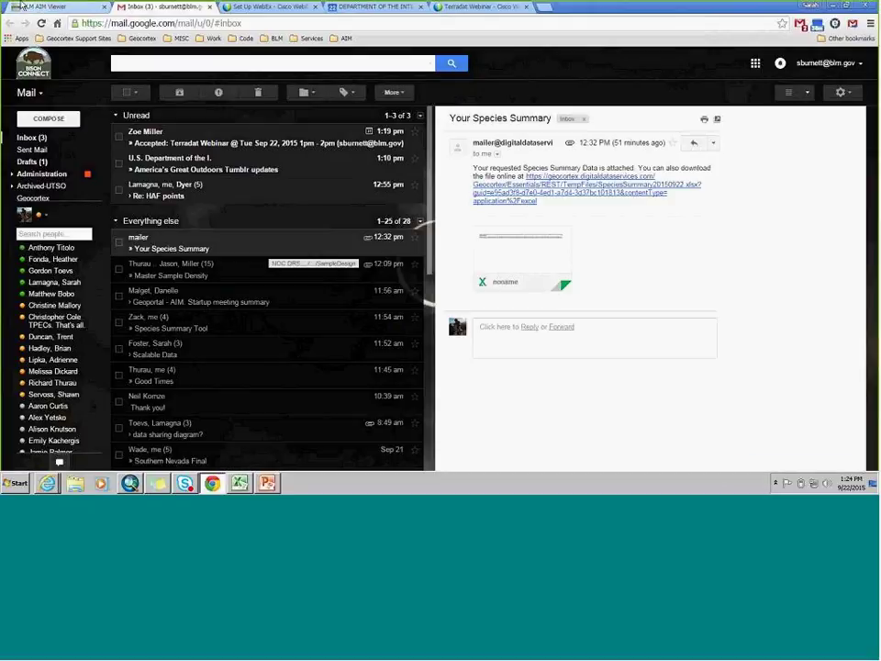
left_click(22, 6)
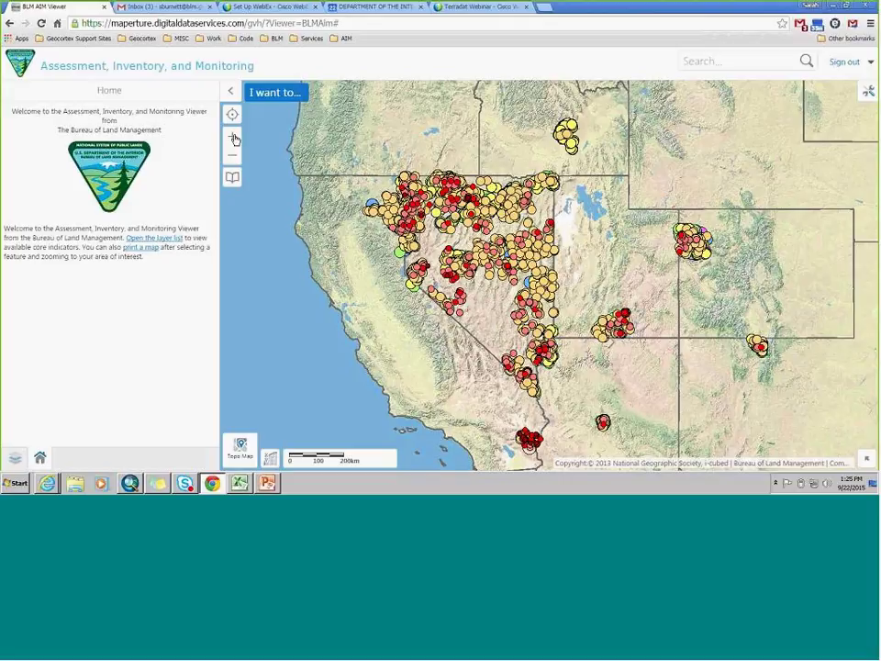
Start the zoom-to-boundary workflow with the BLM District, Field Office, or Grazing Allotment boundary type.
left_click(286, 94)
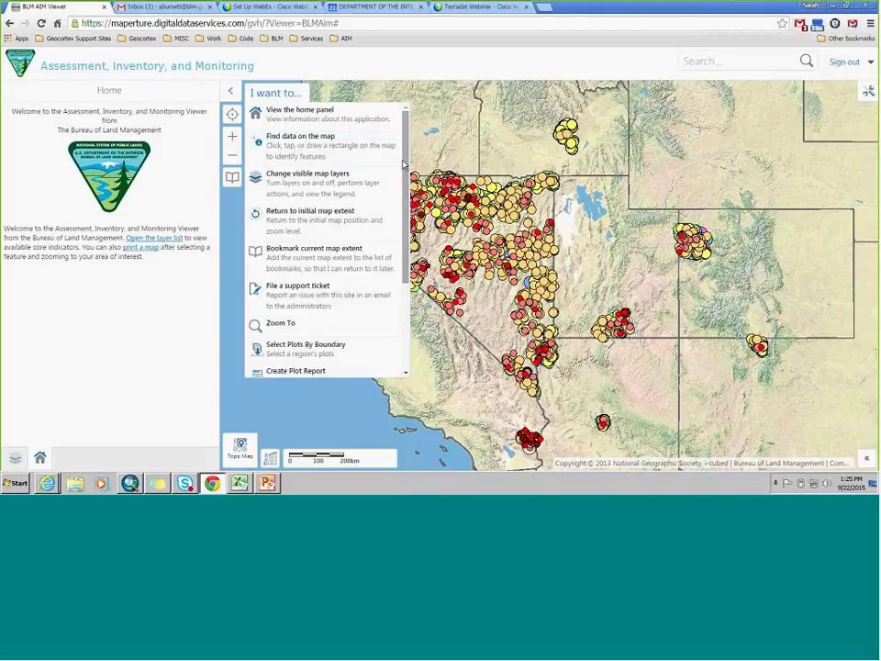
scroll(400, 165, "down", 2)
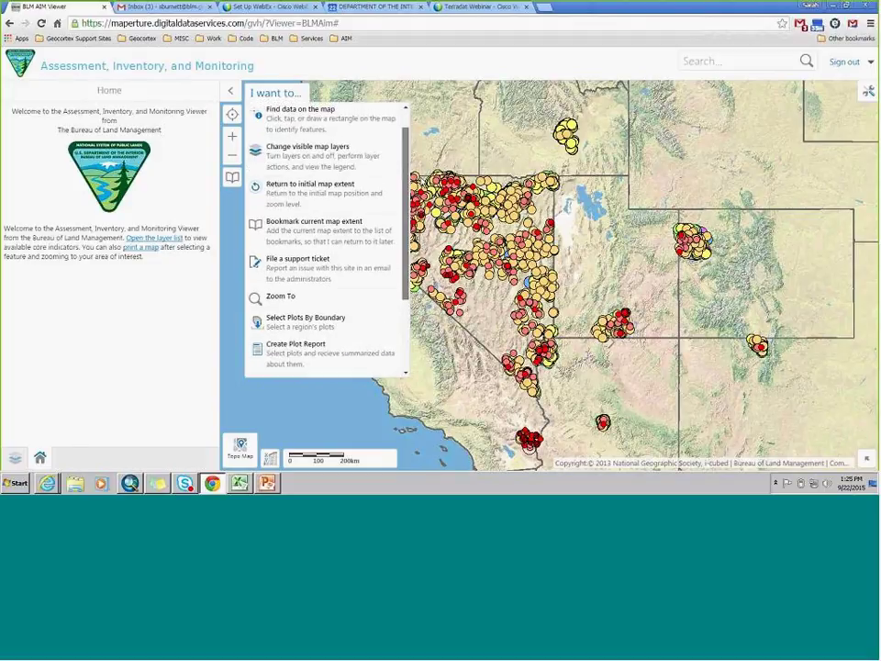
left_click(293, 316)
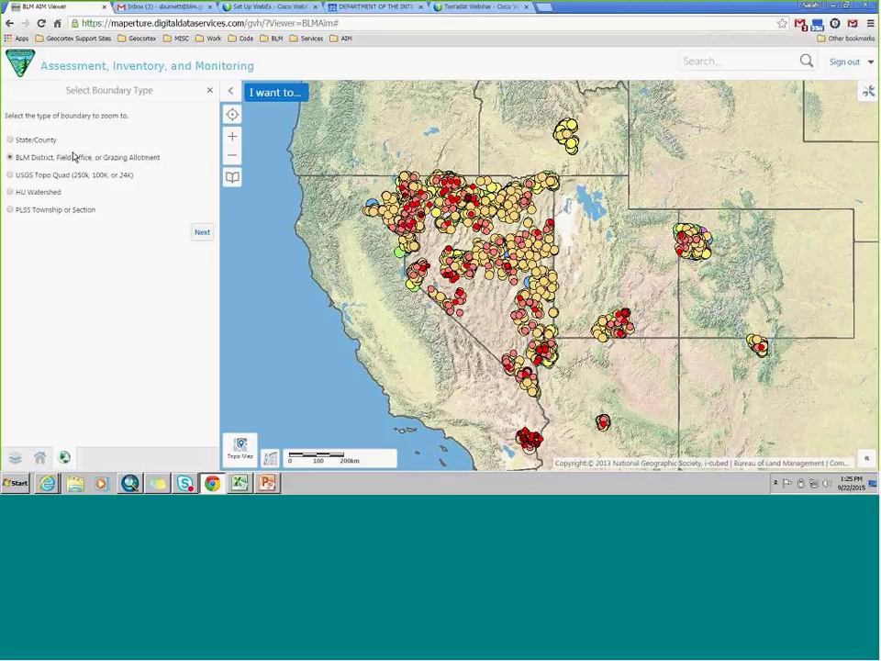
left_click(202, 234)
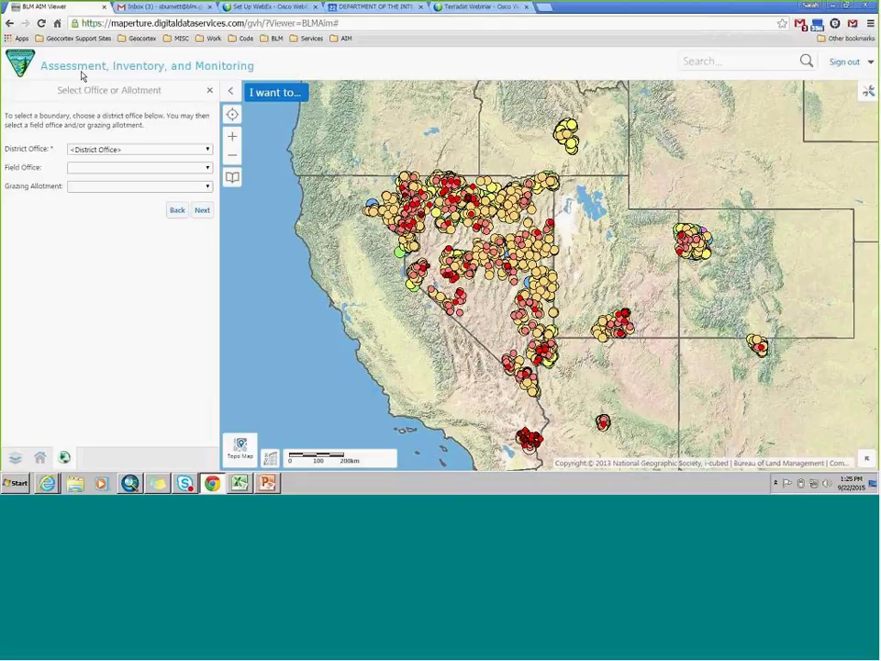
Zoom the map to the Mount Lewis Field Office within the Battle Mountain District.
left_click(131, 151)
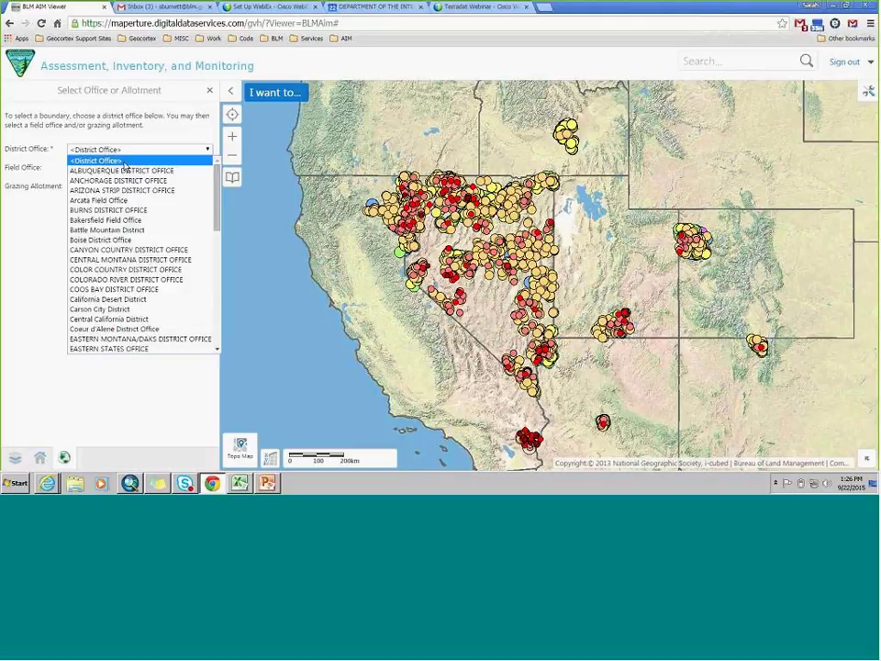
left_click(133, 229)
left_click(134, 168)
left_click(119, 188)
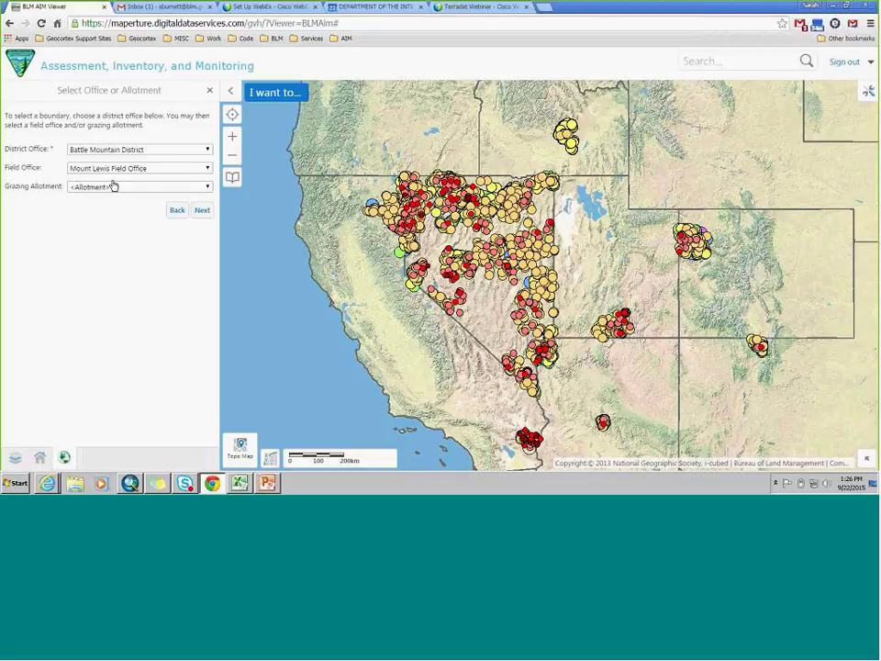
left_click(203, 210)
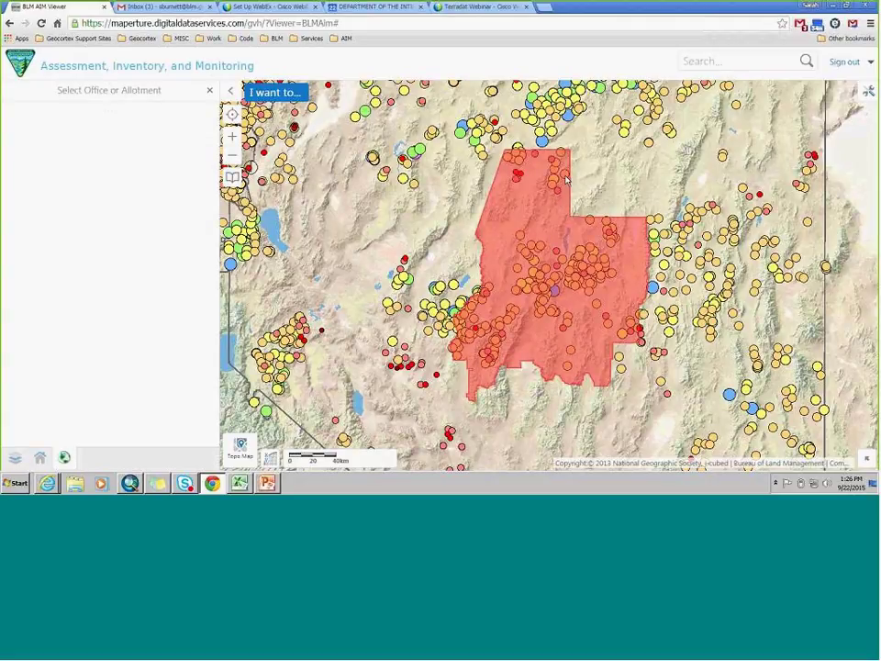
View the additional details of plot Argenta 09 inside the highlighted boundary, check the panel's options, and close the panel.
left_click(563, 163)
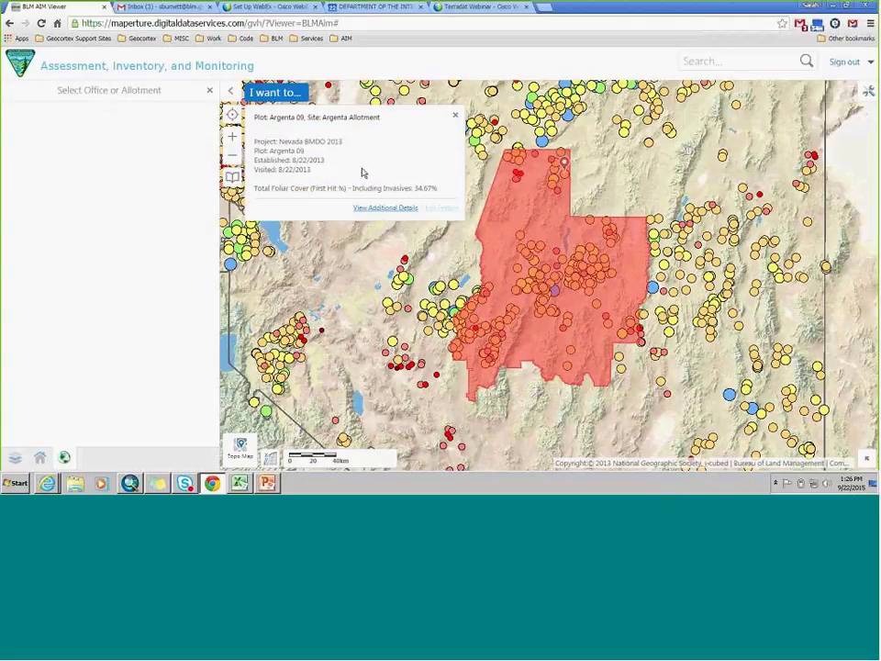
left_click(380, 210)
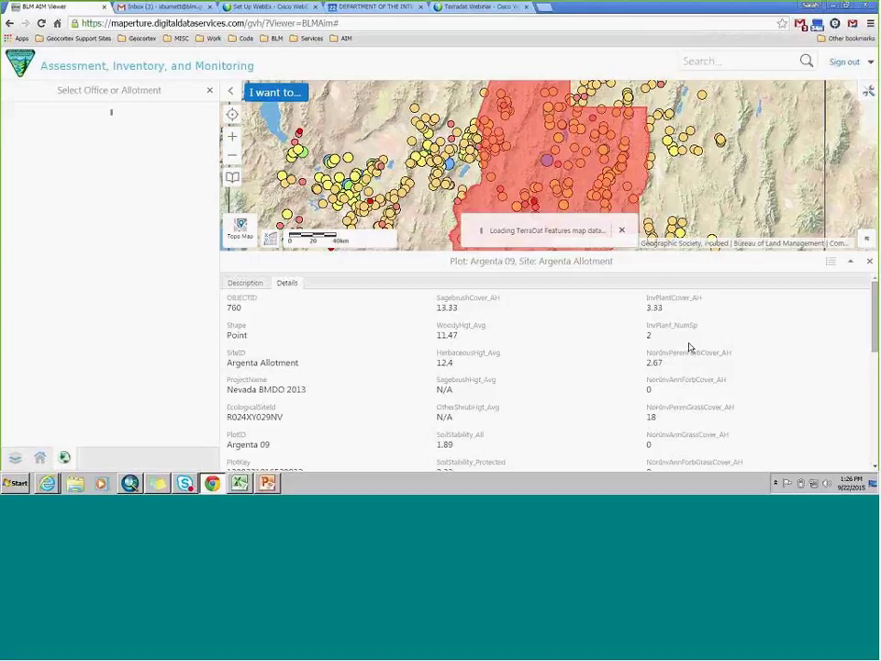
mouse_move(874, 316)
left_mouse_down()
mouse_move(875, 413)
mouse_move(875, 294)
left_mouse_up()
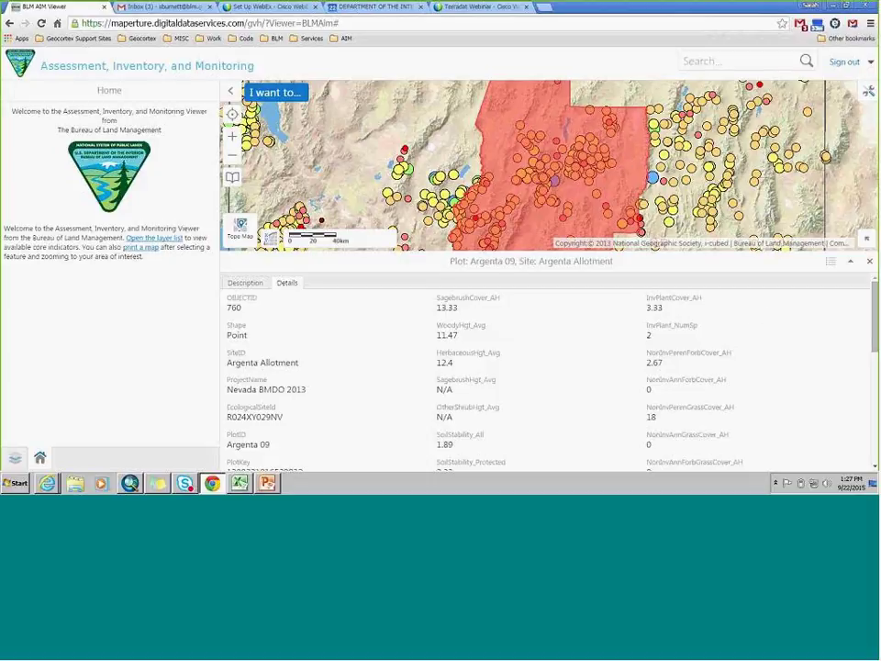
left_click(832, 263)
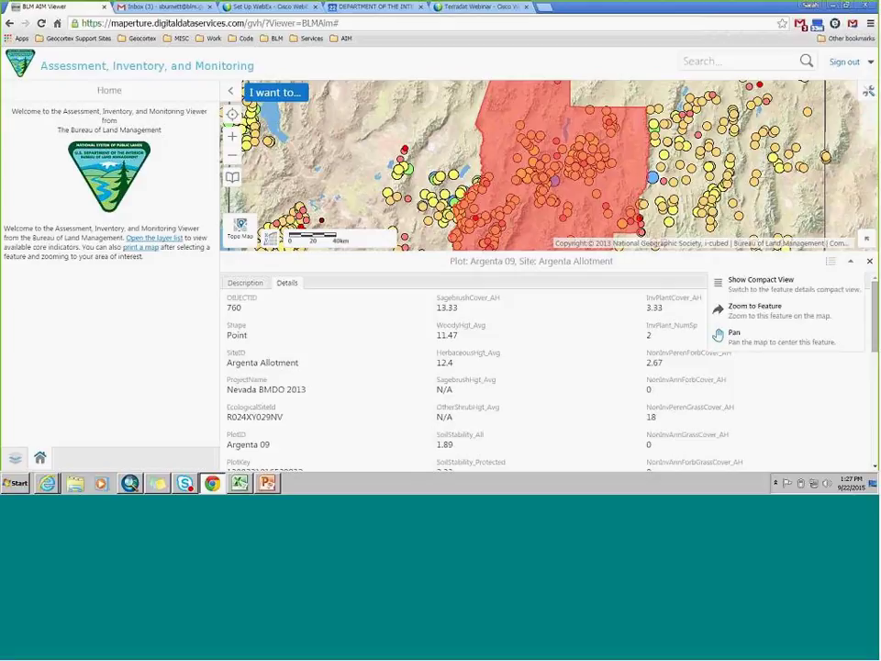
left_click(869, 261)
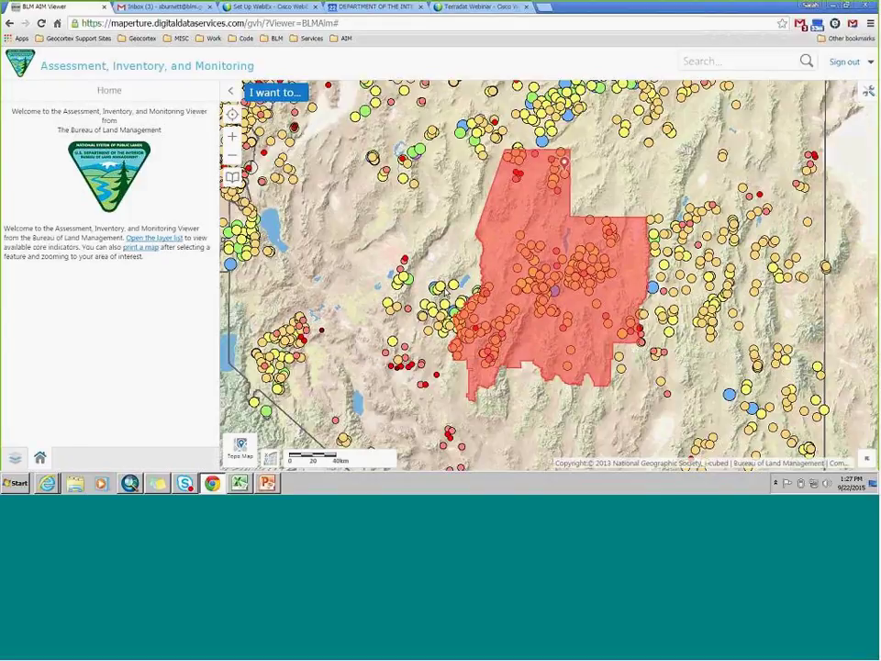
Select plots for a report by drawing a custom rectangle around the small plot cluster northwest of the Mount Lewis area.
left_click(198, 196)
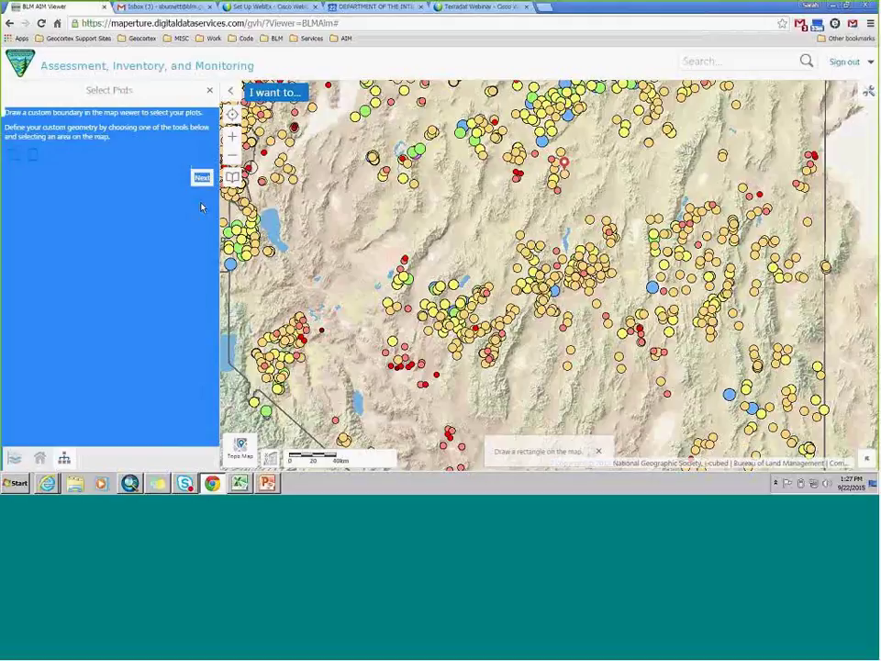
left_click(18, 158)
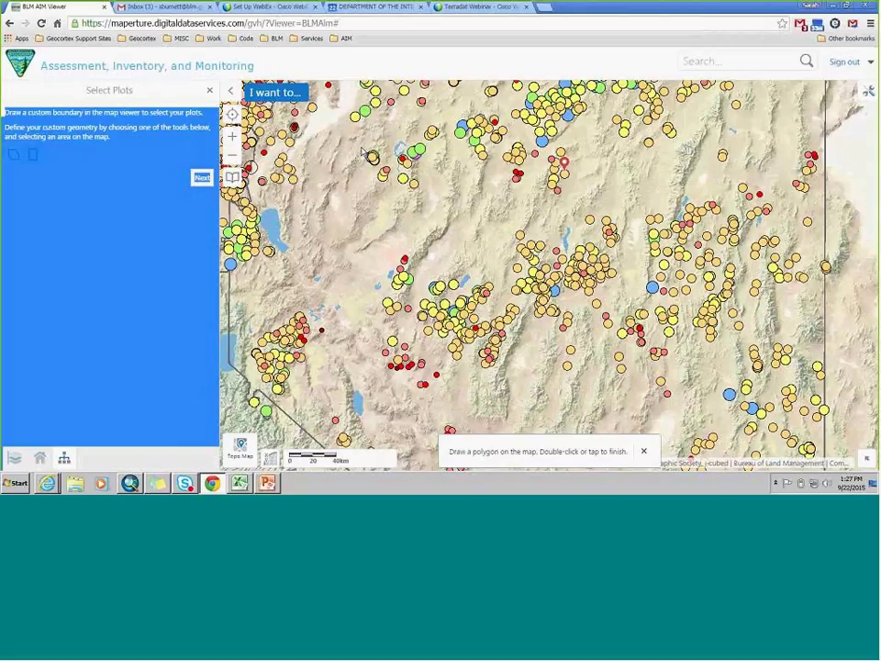
left_click(17, 155)
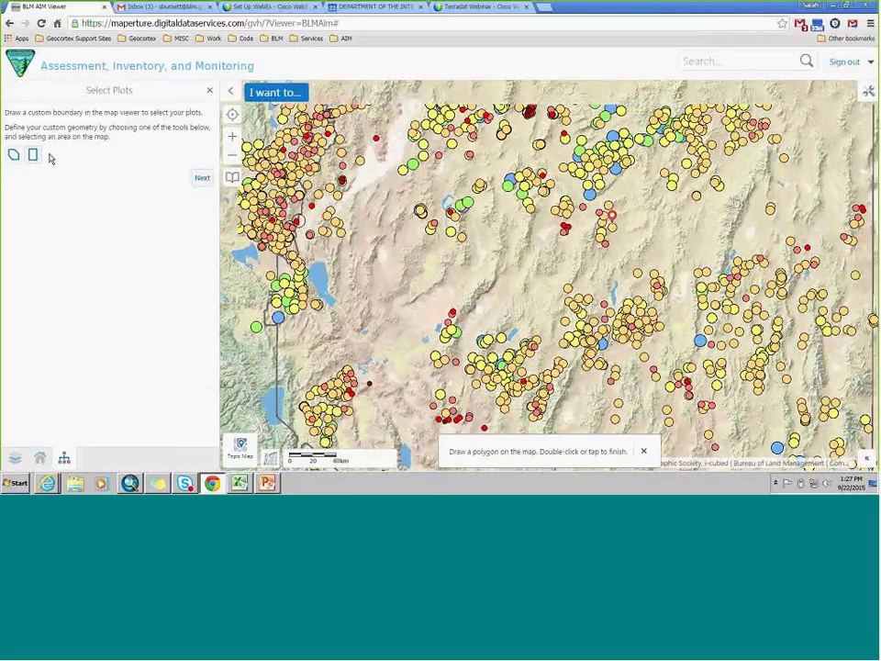
left_click(33, 154)
left_click_drag(394, 190, 481, 267)
left_click(200, 206)
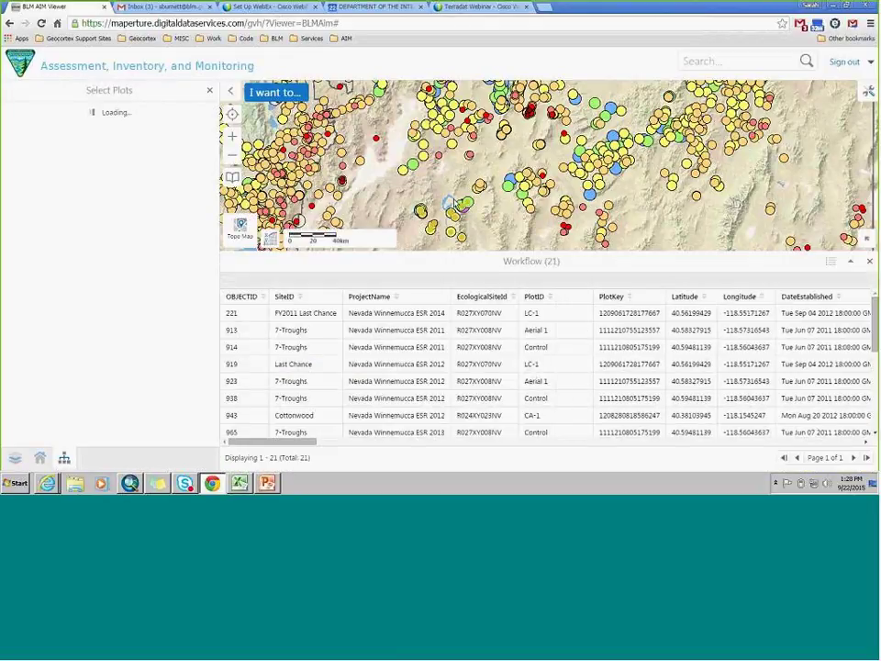
Generate the PDF report for the selected plots, open it, and review the individual plot summaries.
left_click(204, 158)
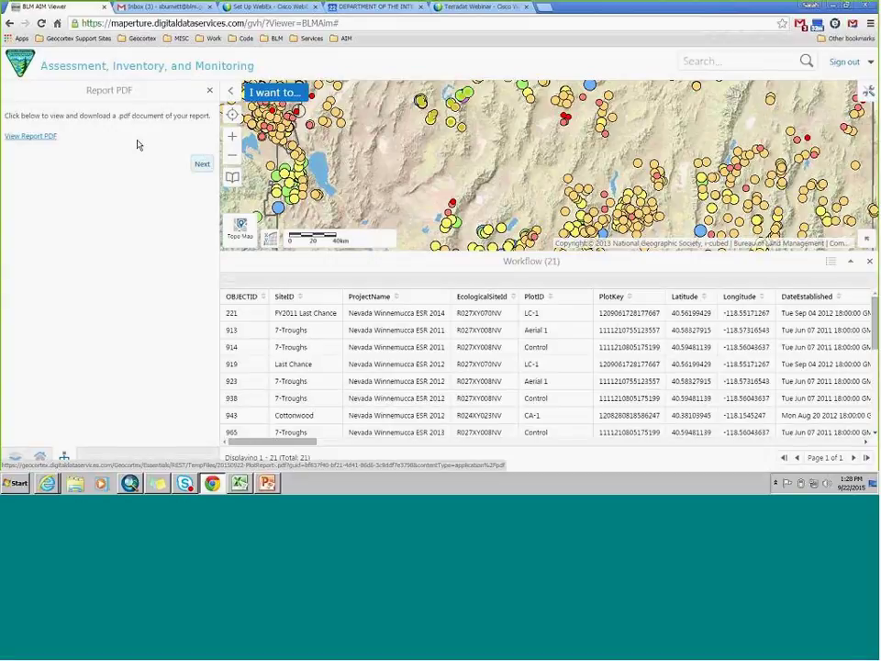
left_click(29, 136)
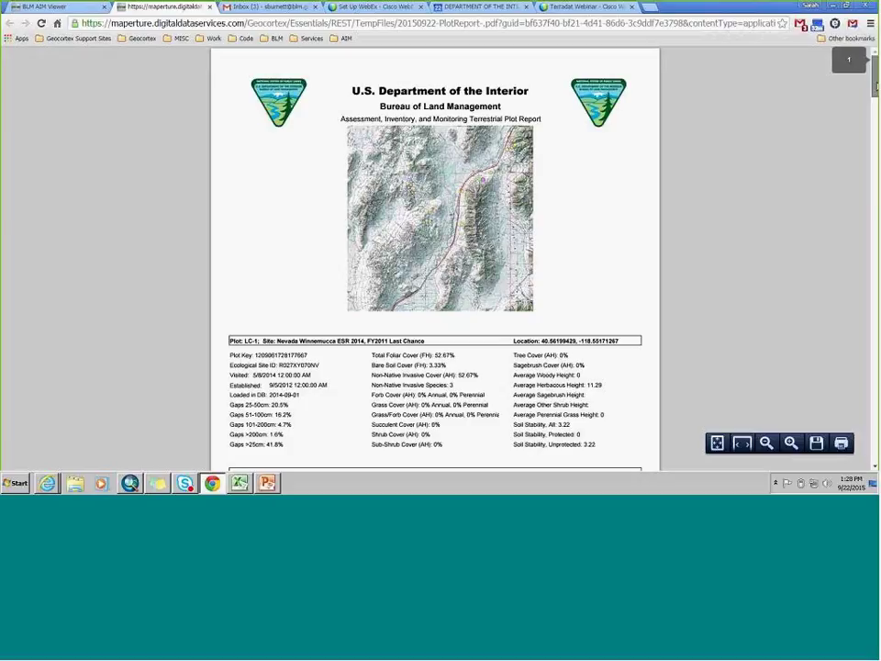
scroll(861, 161, "down", 1)
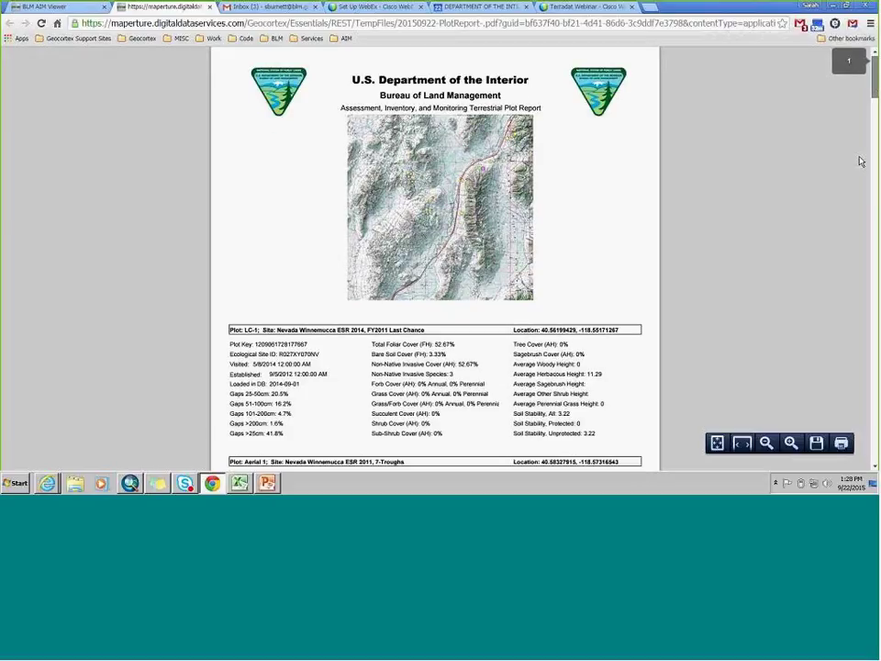
scroll(397, 282, "down", 5)
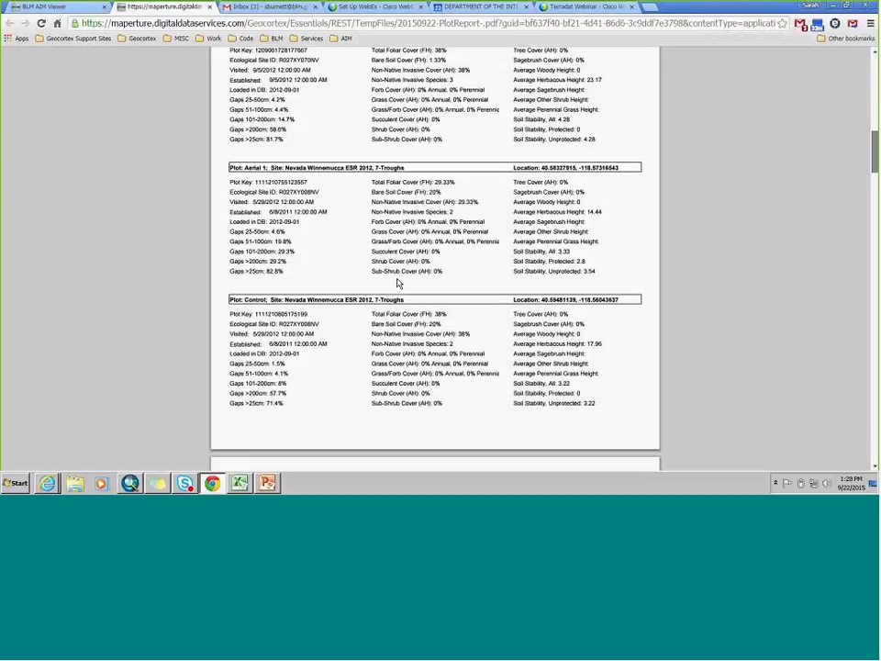
Finish reviewing the PDF plot report, return to the AIM Viewer, and check the export options for the selected plots table.
scroll(397, 282, "down", 2)
key("ctrl+shift+Tab")
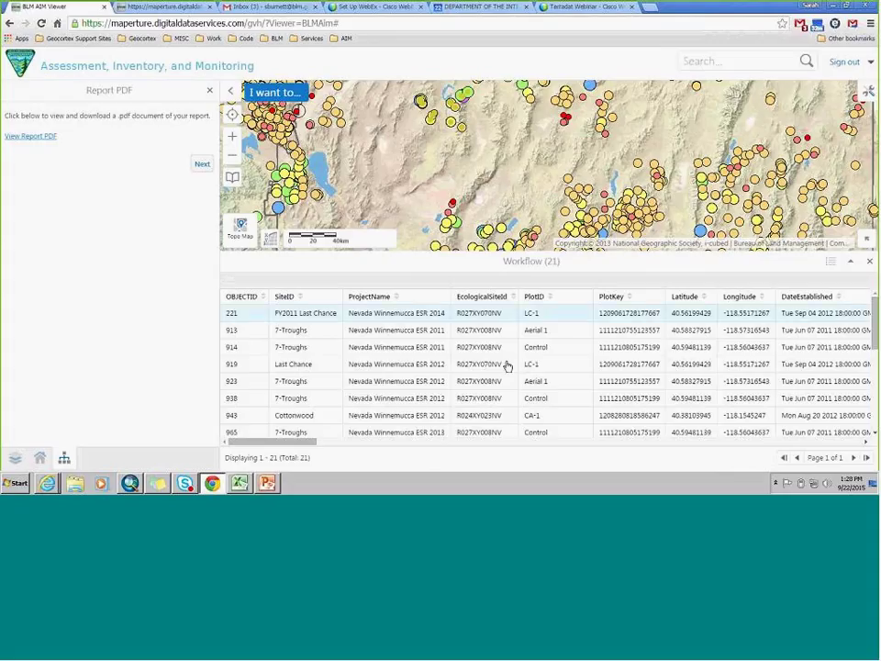
left_click(831, 264)
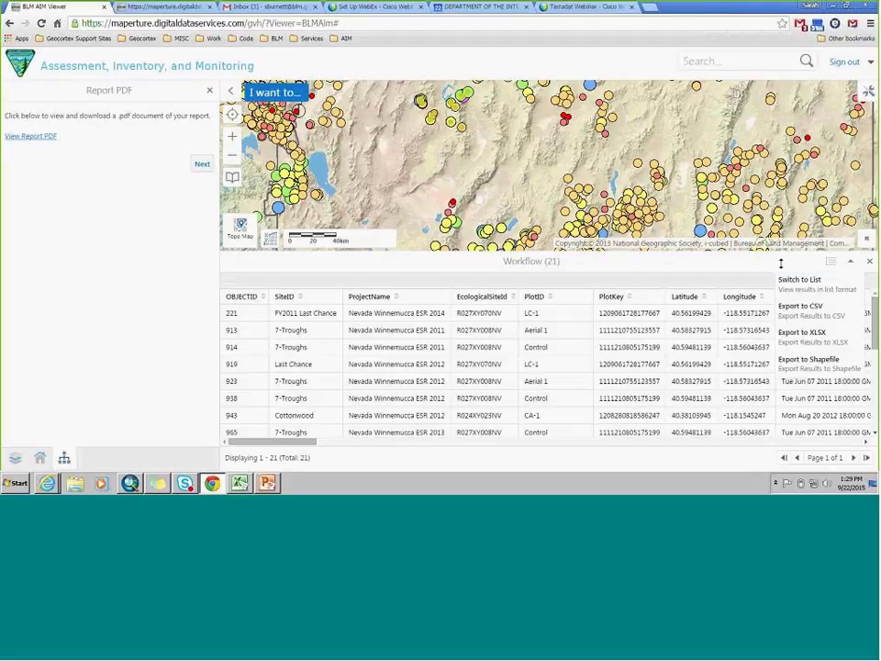
left_click(292, 98)
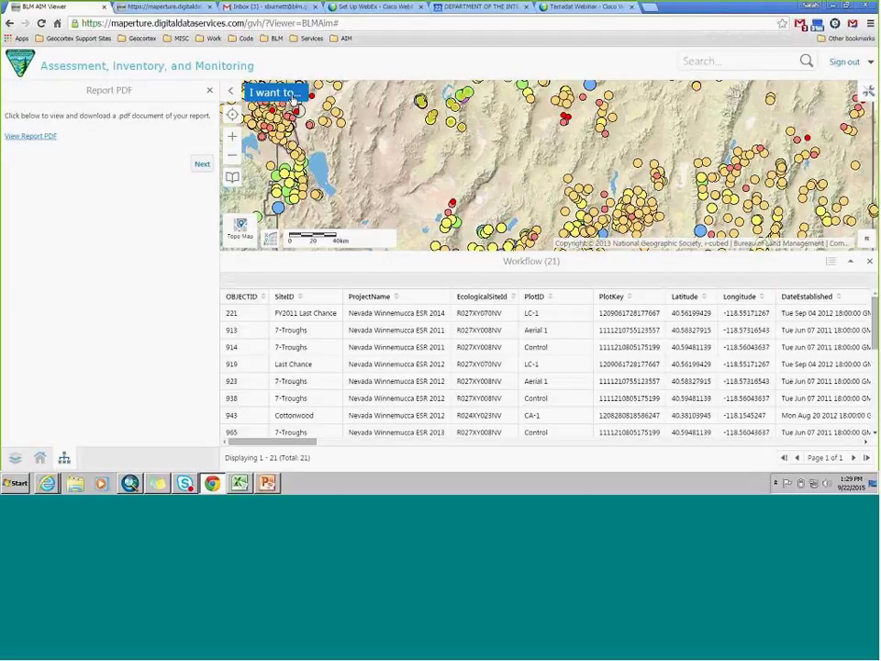
Start a species summary in the AIM Viewer using the currently selected plots.
left_click(291, 95)
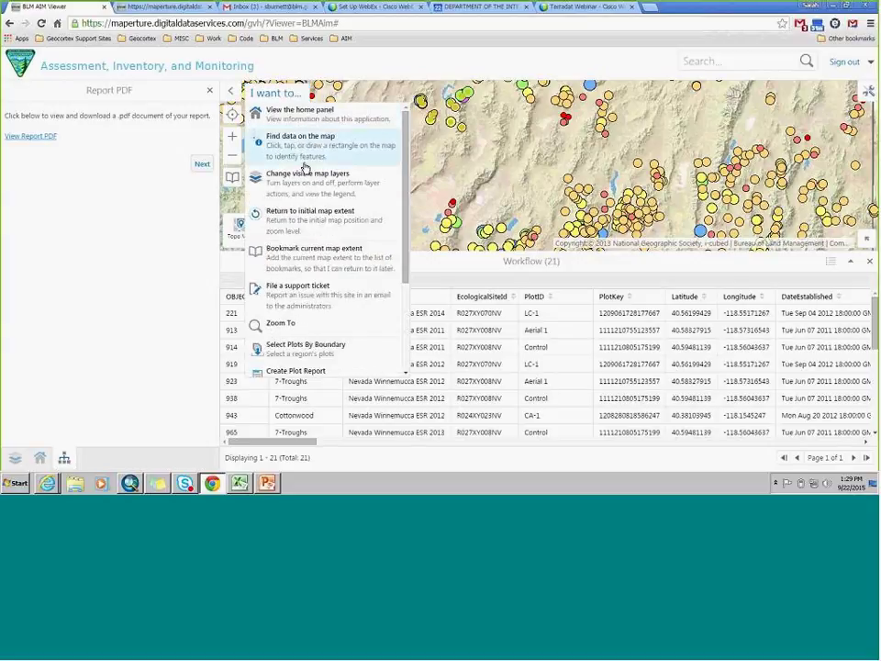
scroll(349, 276, "down", 3)
left_click(331, 285)
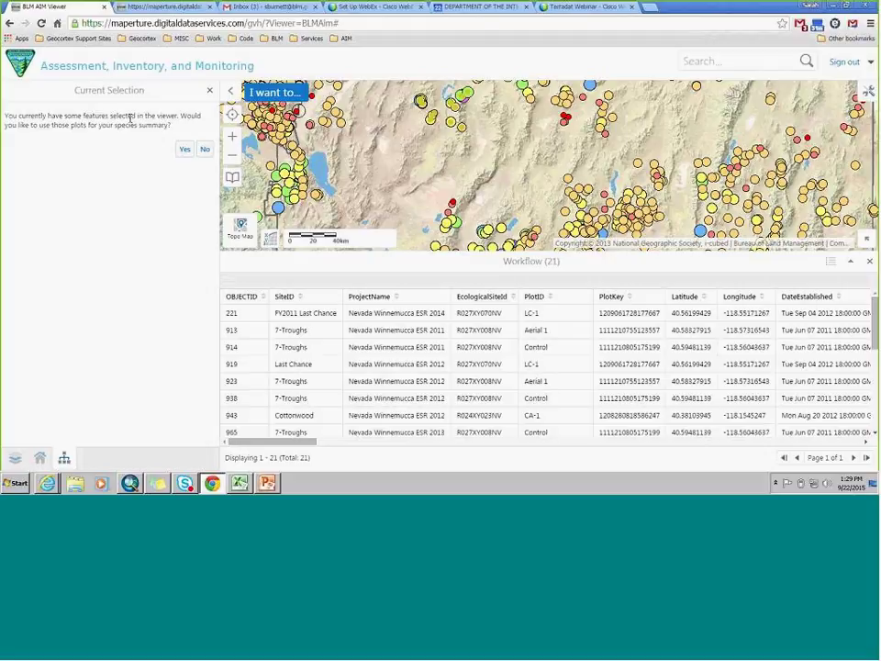
left_click(184, 149)
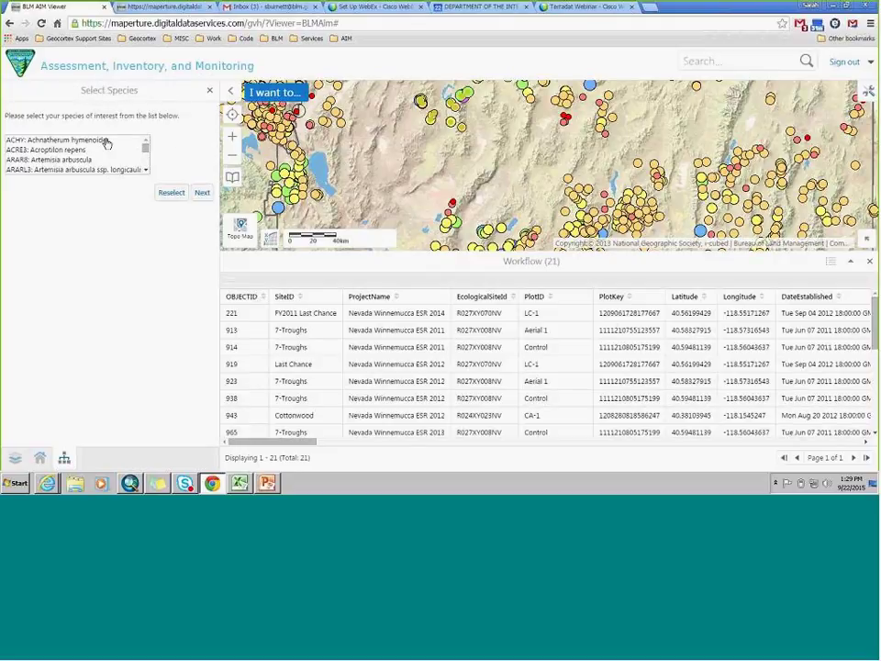
Select all species from ACHY: Achnatherum hymenoides through TRDU: Tragopogon dubius for the summary and continue to the email entry.
left_click(106, 143)
left_click_drag(147, 151, 135, 172)
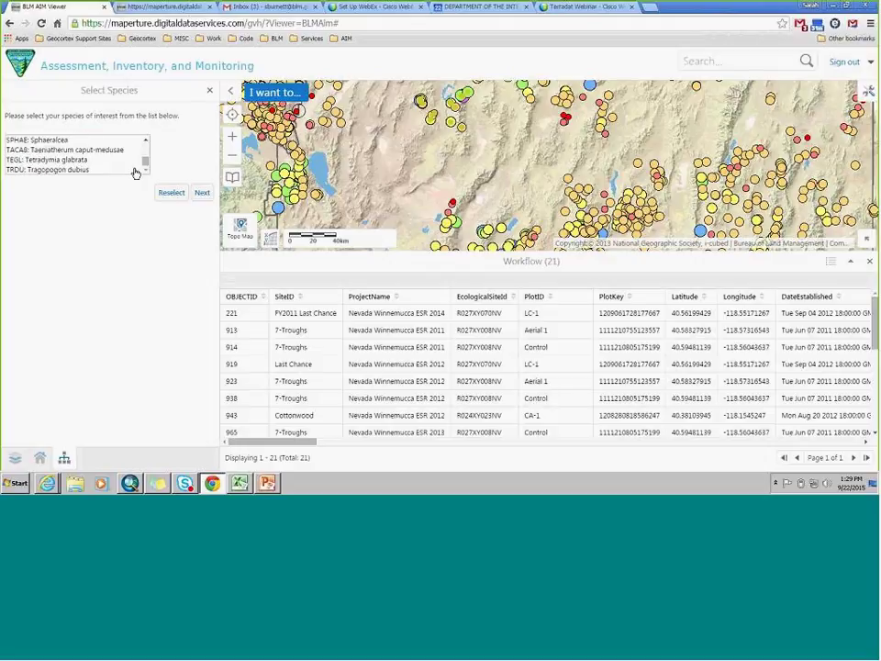
left_click(114, 169, "shift")
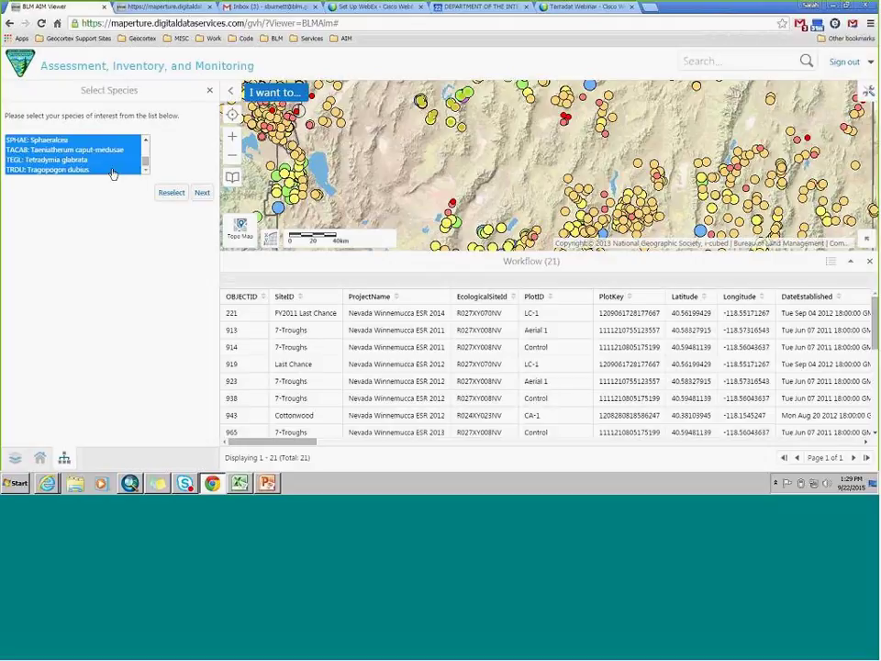
left_click(202, 192)
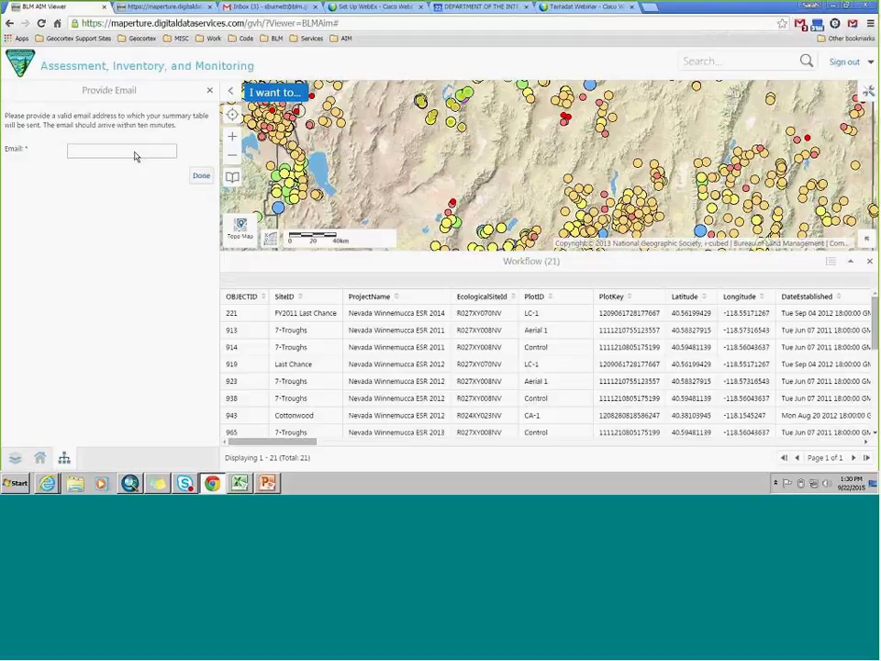
left_click(275, 366)
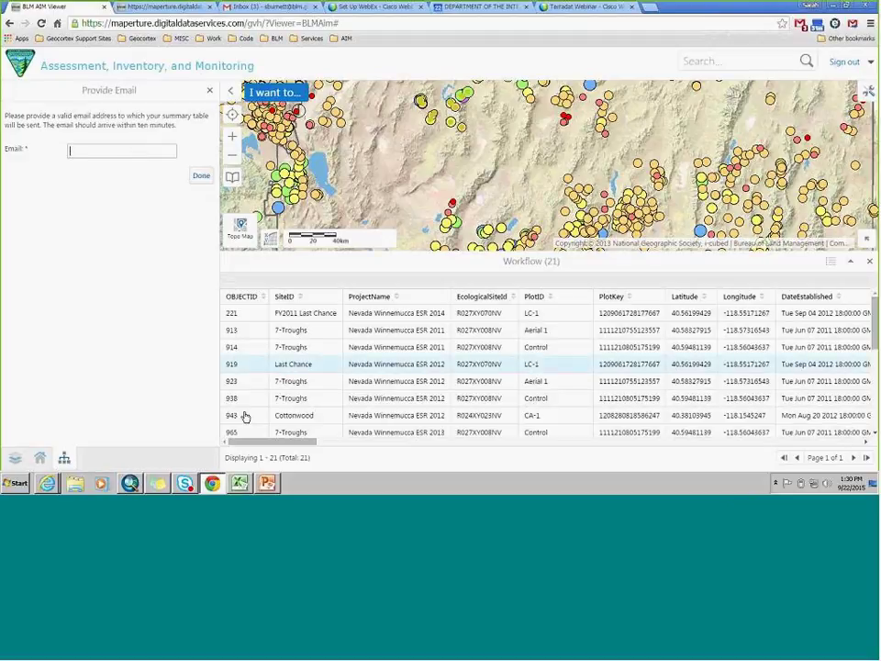
Switch to the SpeciesSummary20150922 workbook in Excel and review its Disclaimer, Species Name Key, First Hit and Any Hit Species Summary sheets.
left_click(240, 483)
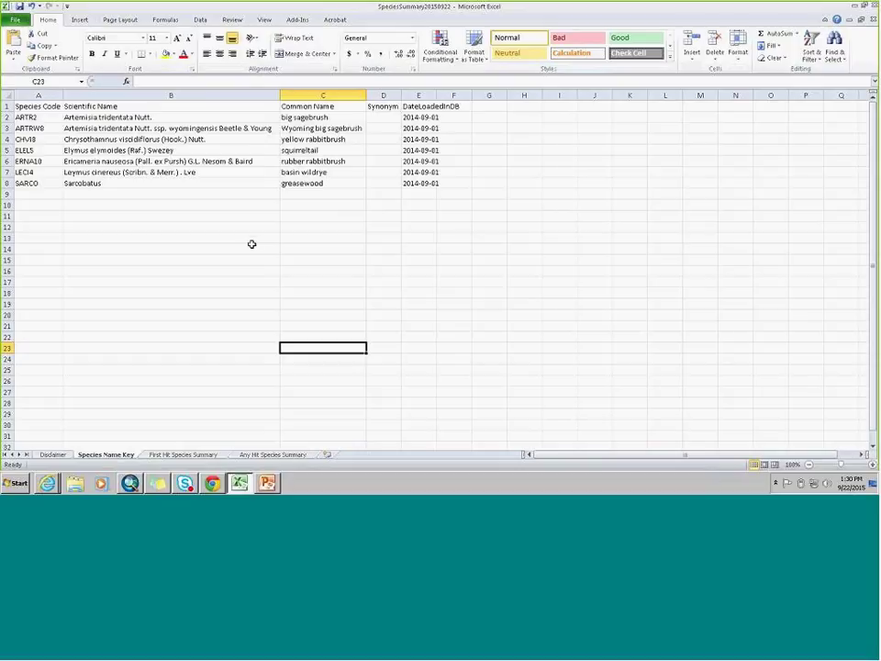
left_click(52, 455)
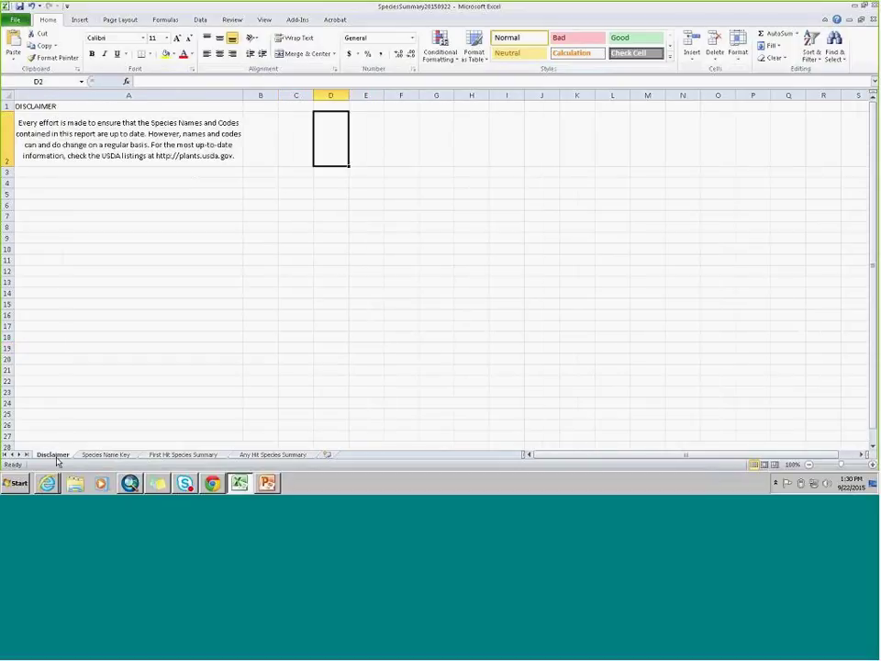
left_click(102, 455)
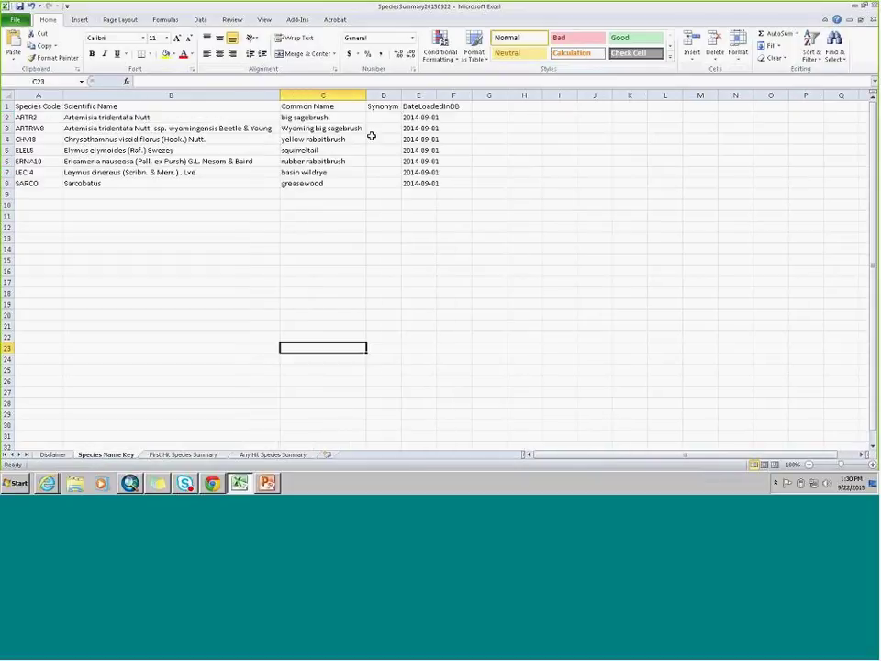
left_click(202, 455)
left_click(246, 455)
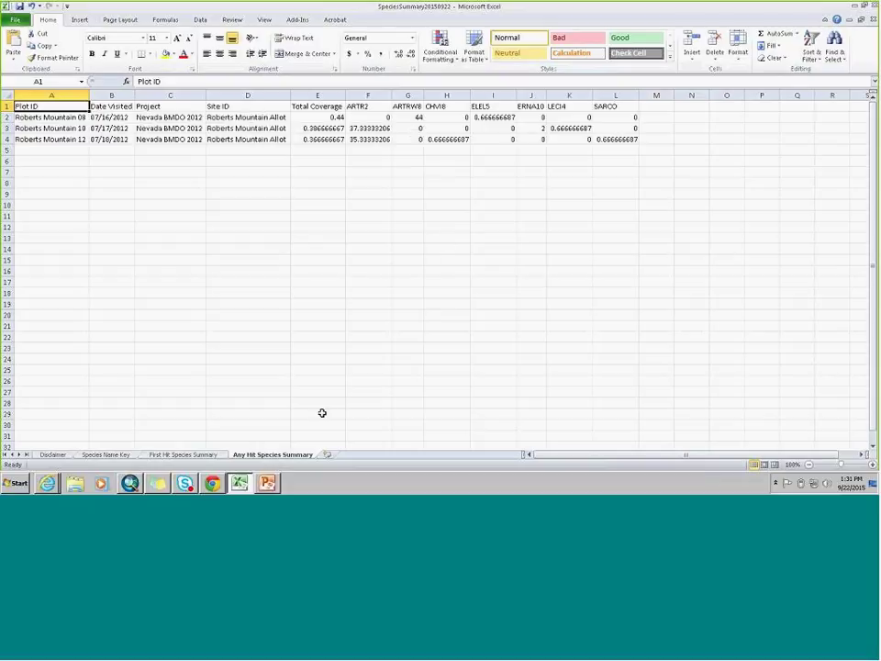
Return to the AIM Viewer in Chrome and close the species summary email request.
left_click(212, 483)
left_click(213, 94)
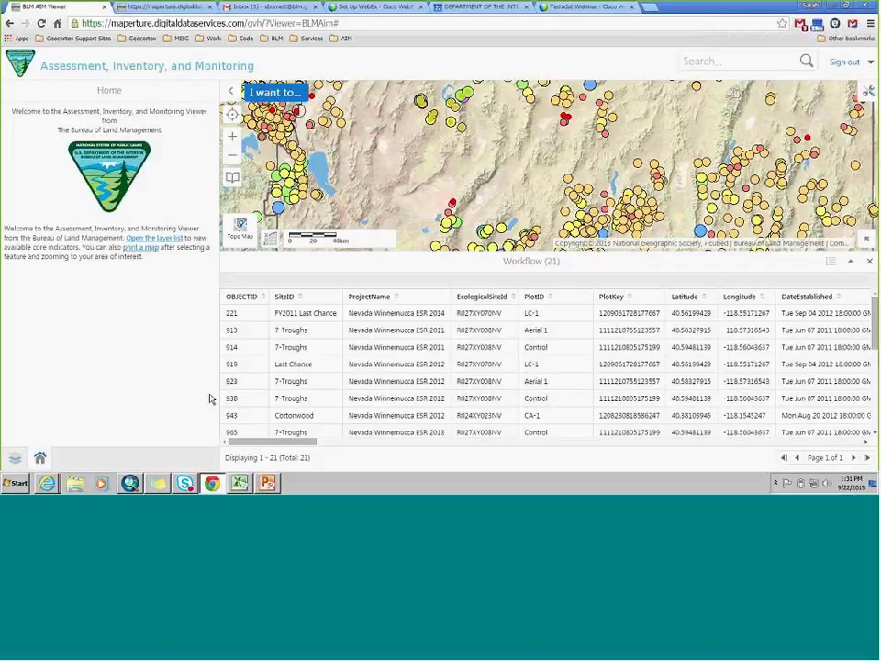
left_click(239, 483)
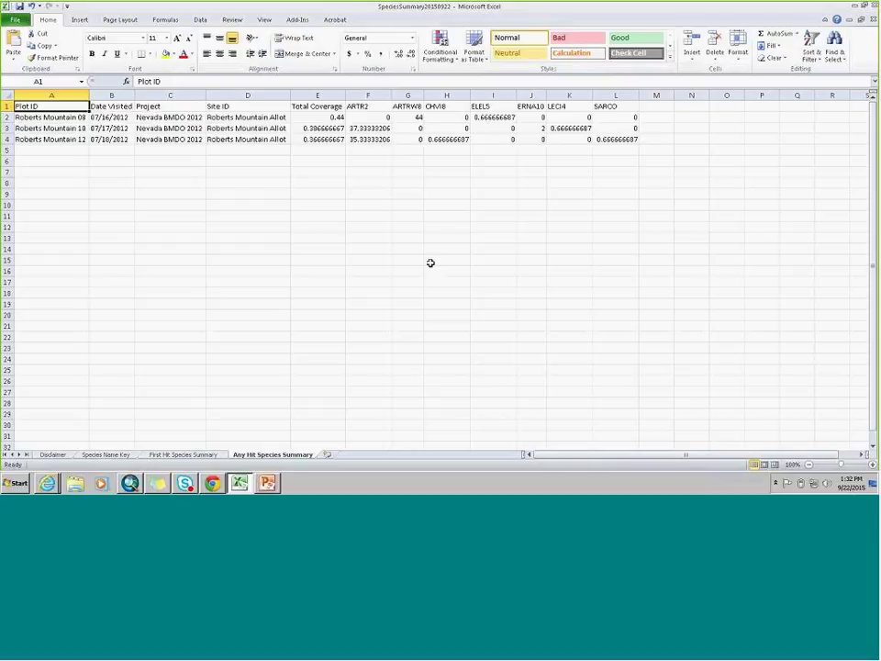
left_click(129, 484)
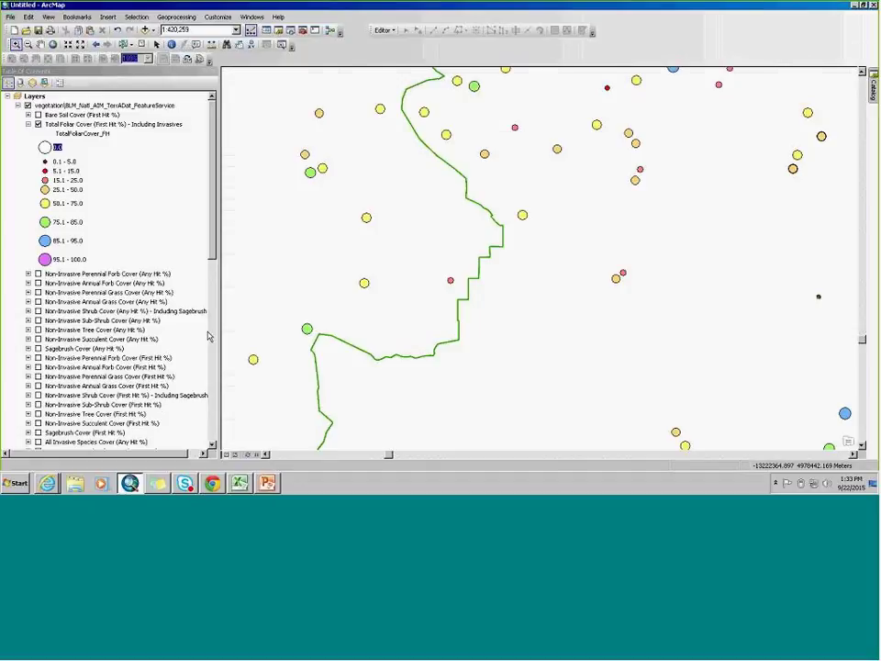
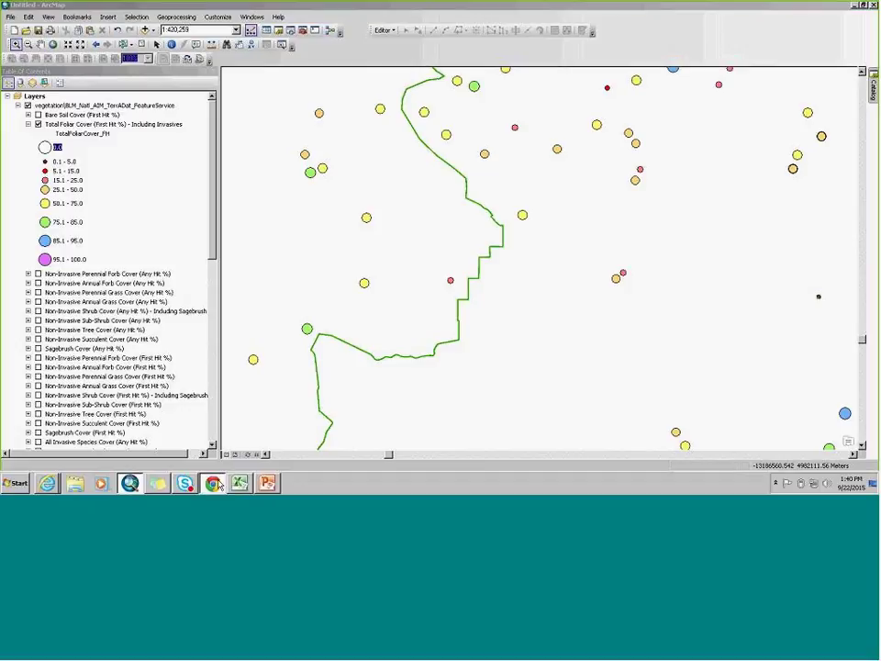
key("alt+Tab")
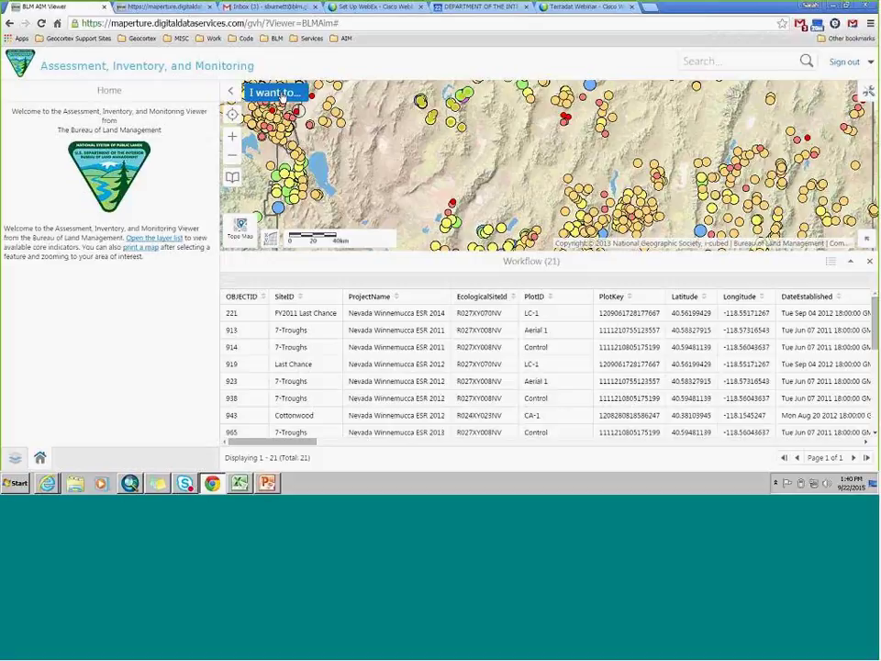
left_click(281, 96)
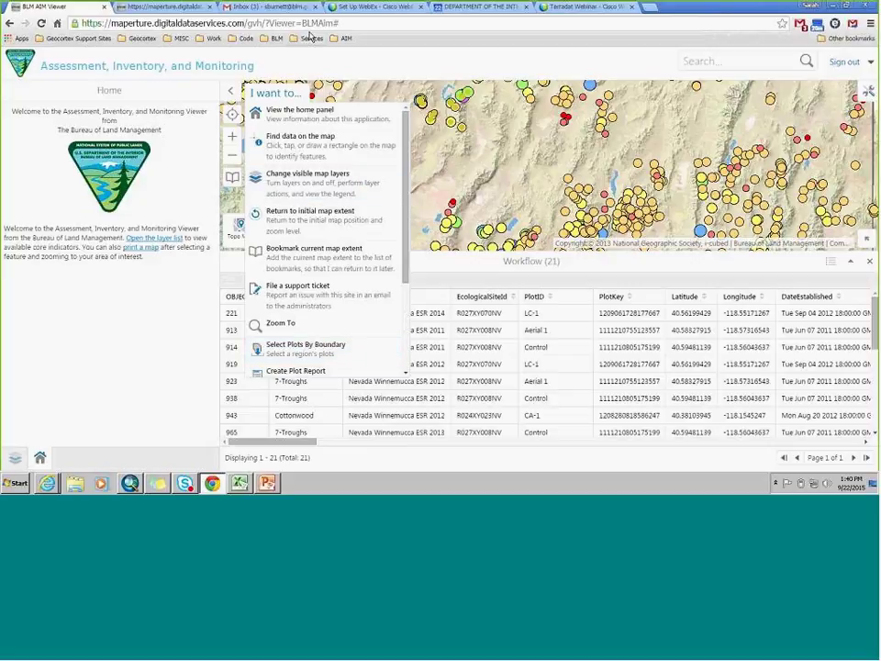
left_click(289, 58)
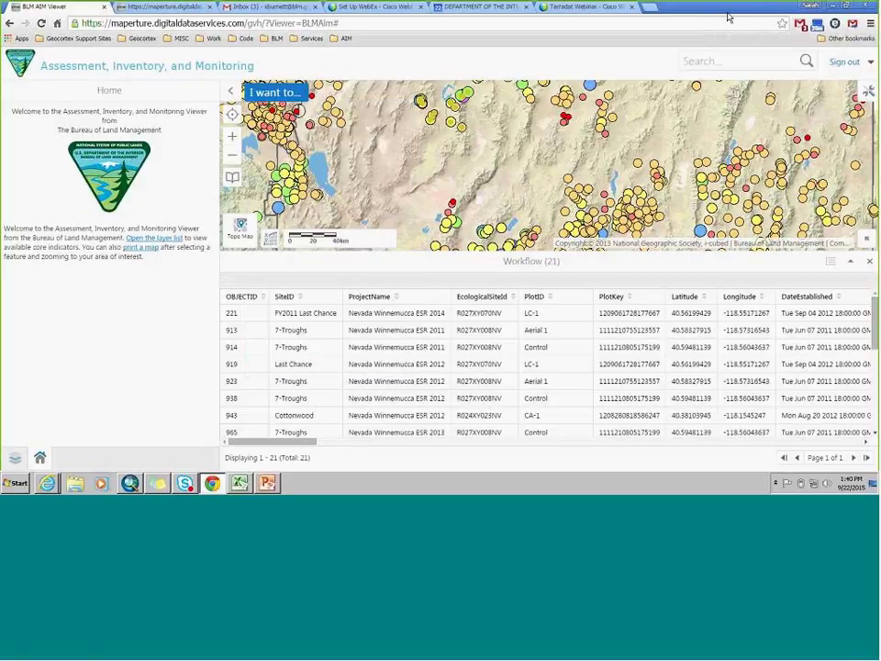
left_click(695, 26)
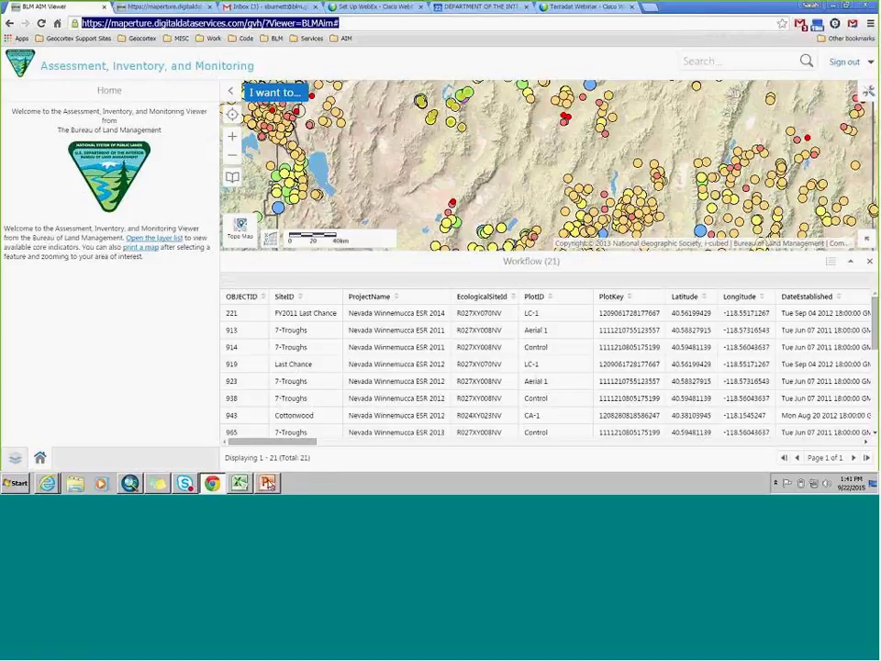
Switch to the TerradatWebinar_Sept2015 presentation in PowerPoint and show the On the Horizon slide.
left_click(267, 482)
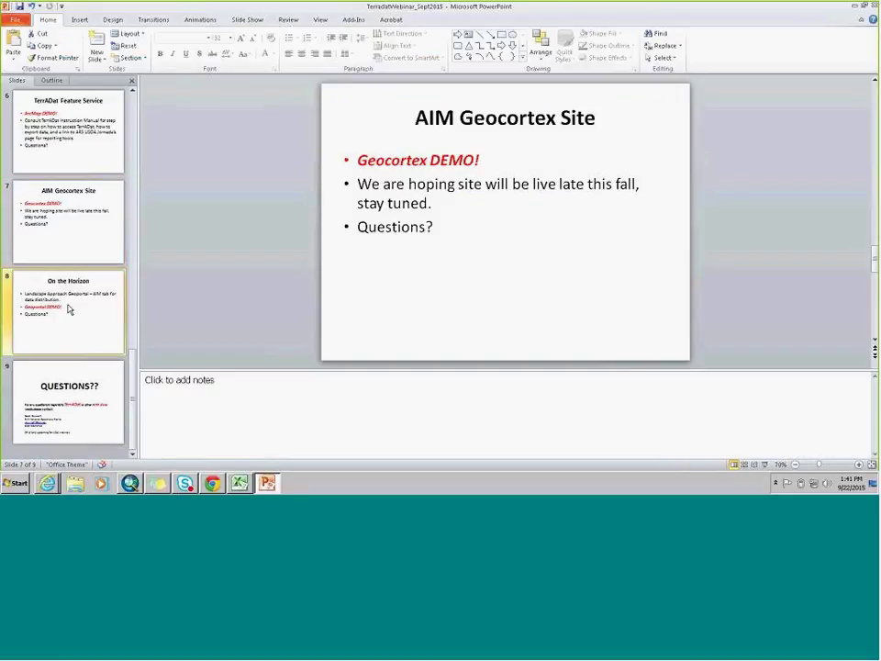
left_click(74, 305)
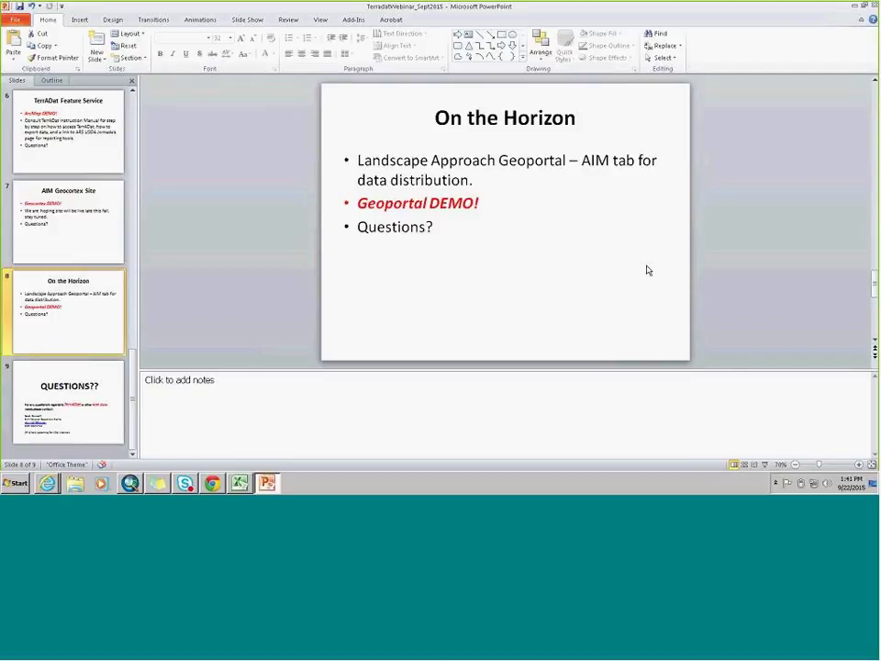
Switch to the Landscape Approach Data Portal in Internet Explorer and enter the portal past its data constraints page.
mouse_move(40, 482)
left_click(49, 462)
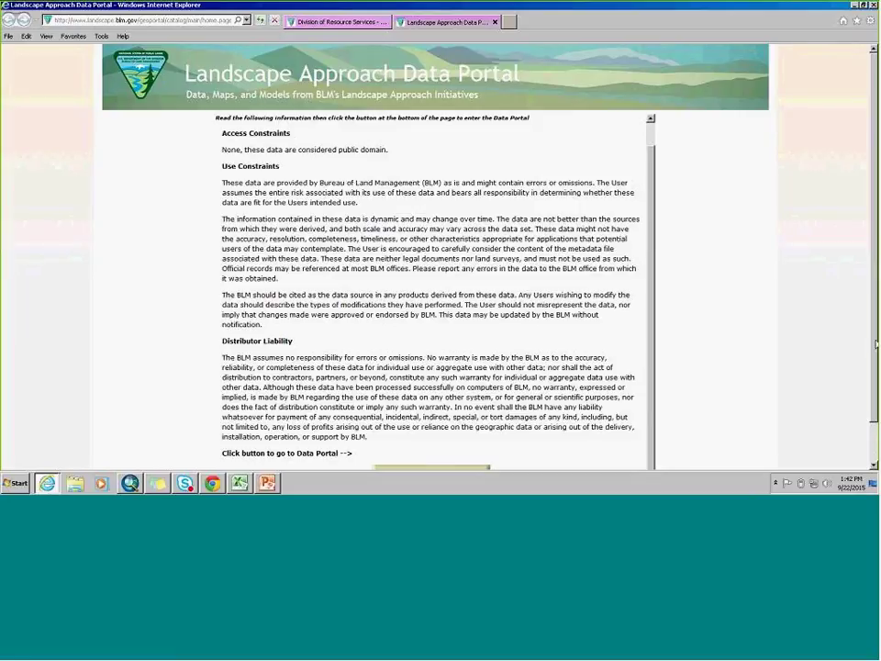
scroll(438, 430, "down", 1)
left_click(438, 430)
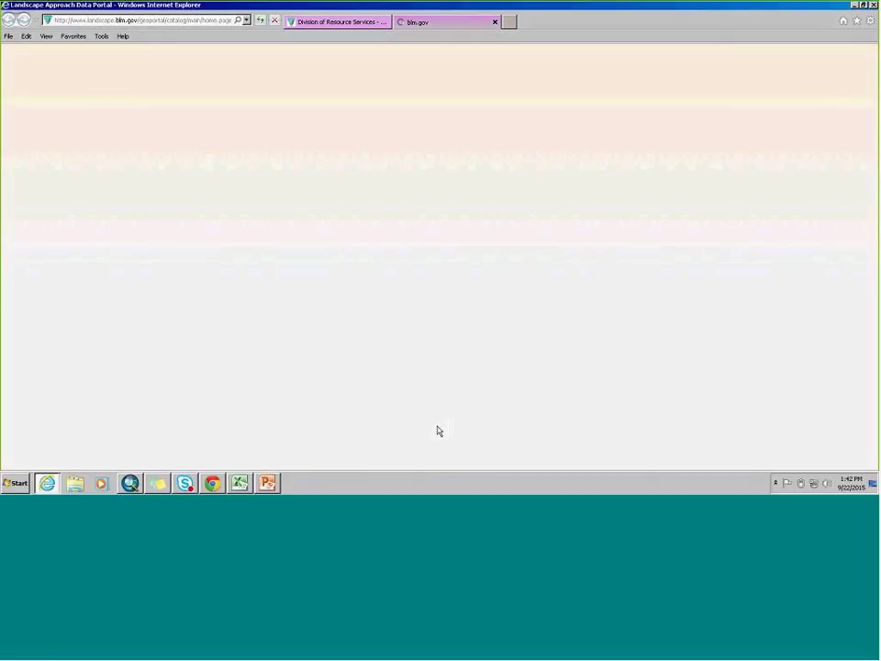
scroll(588, 377, "down", 1)
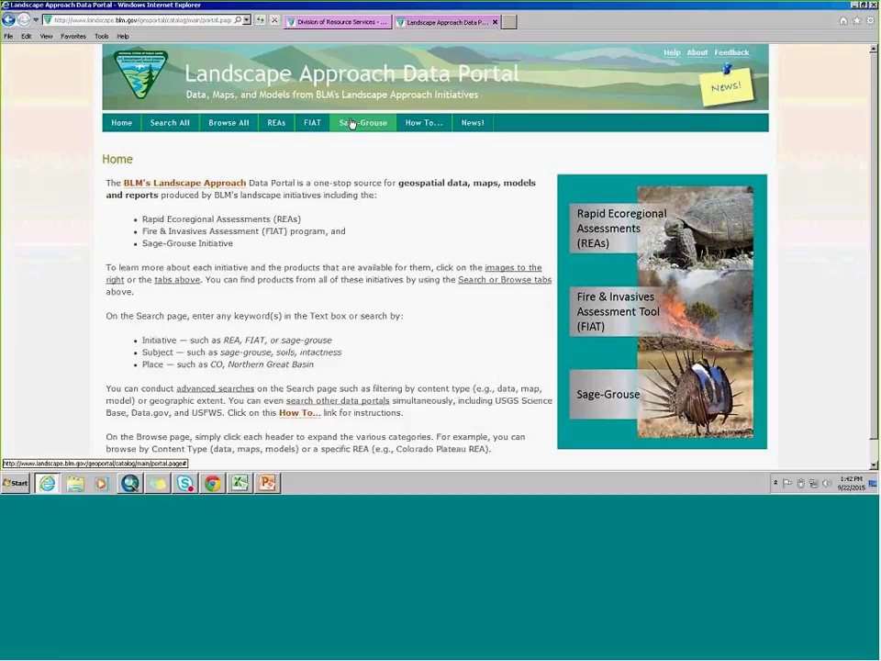
Open the REAs page of the data portal and review its ecoregion map, keyword search and report downloads.
left_click(278, 123)
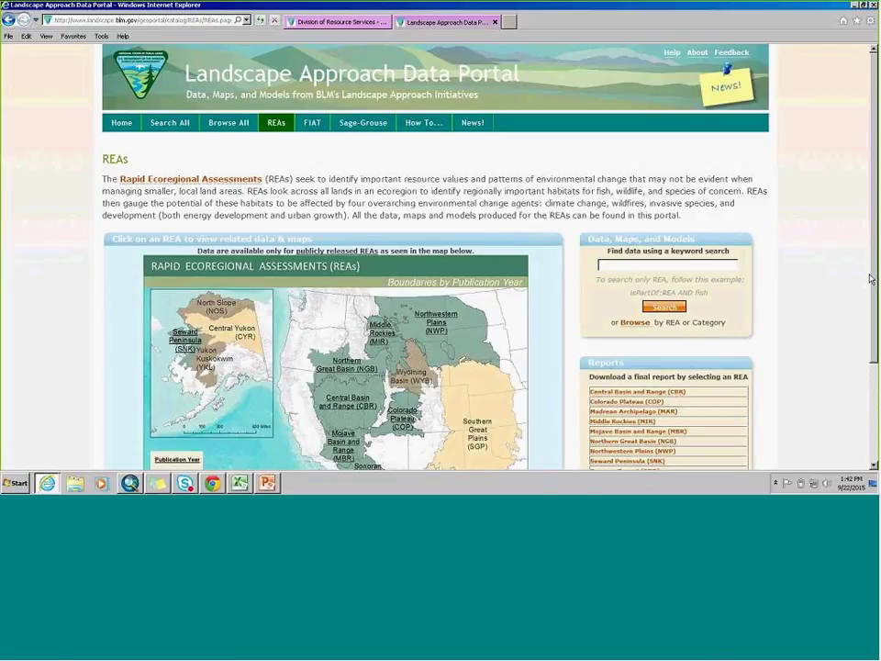
scroll(617, 186, "down", 1)
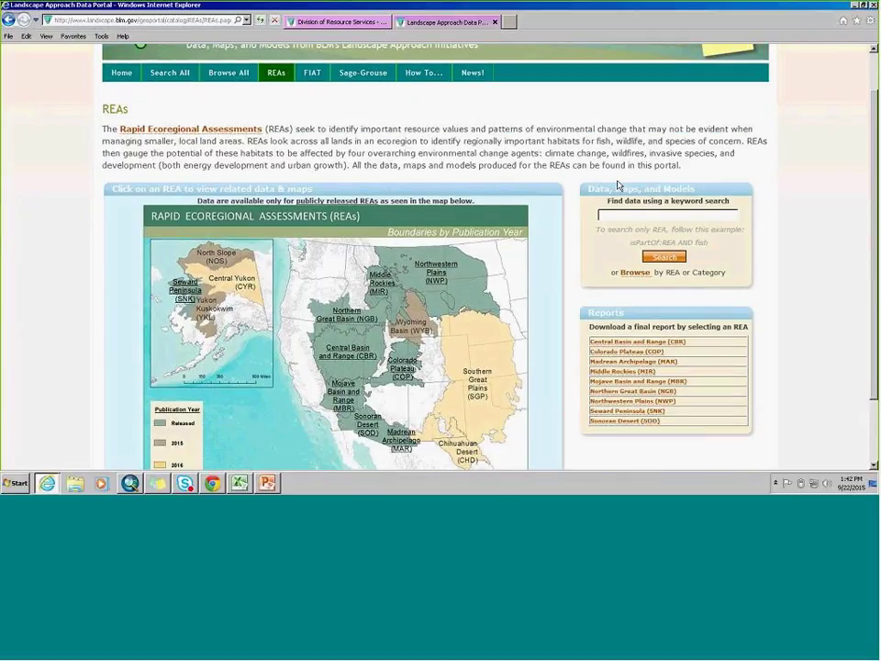
scroll(620, 179, "down", 1)
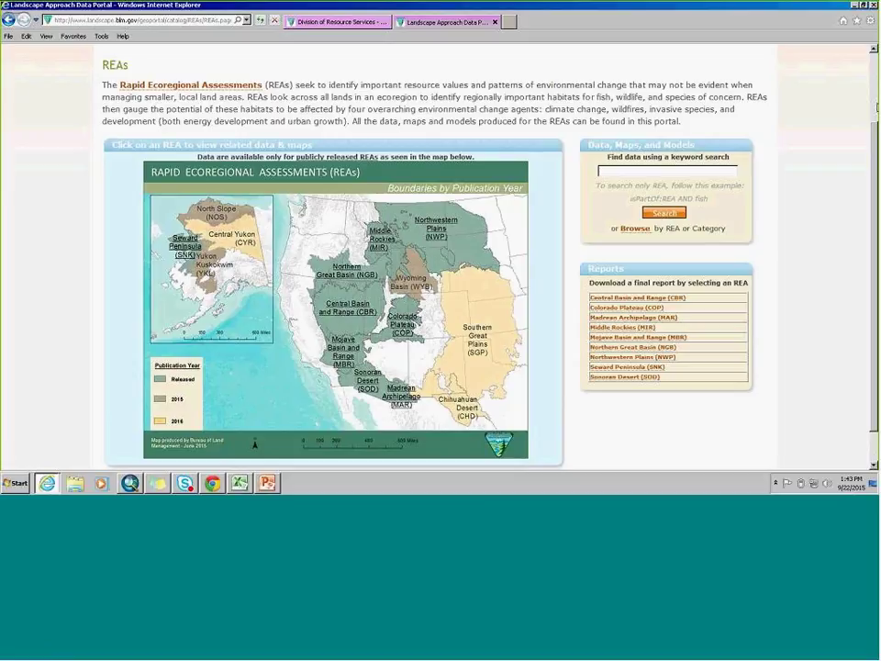
scroll(648, 108, "up", 2)
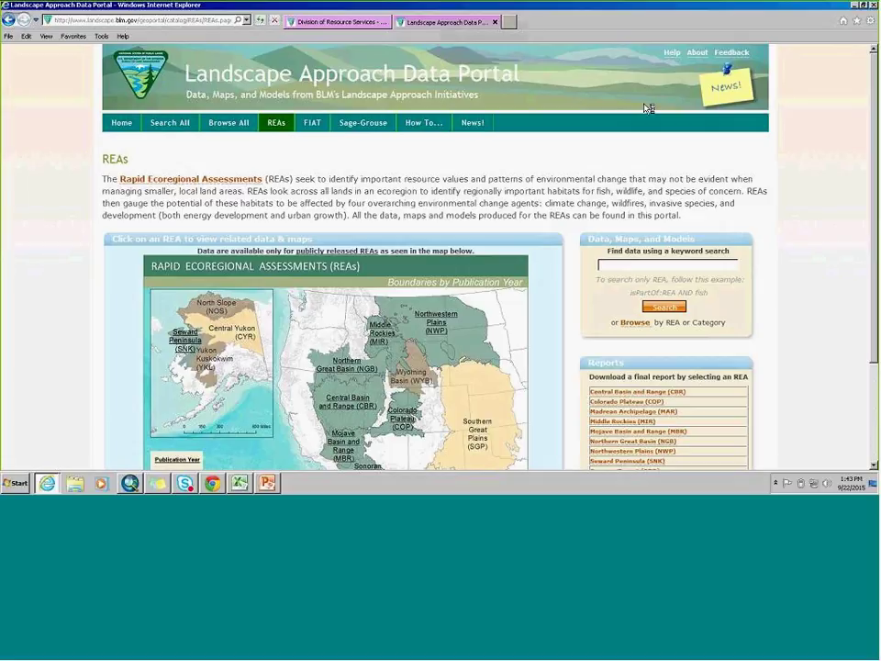
Switch back to PowerPoint, go to the final QUESTIONS?? slide, and present it as a full-screen slide show.
left_click(268, 484)
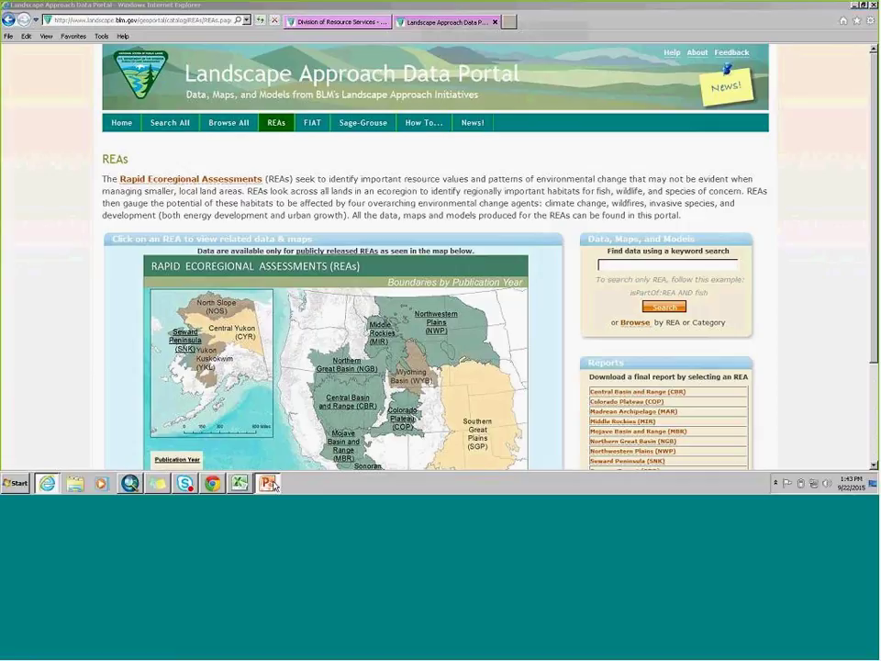
key("Page_Down")
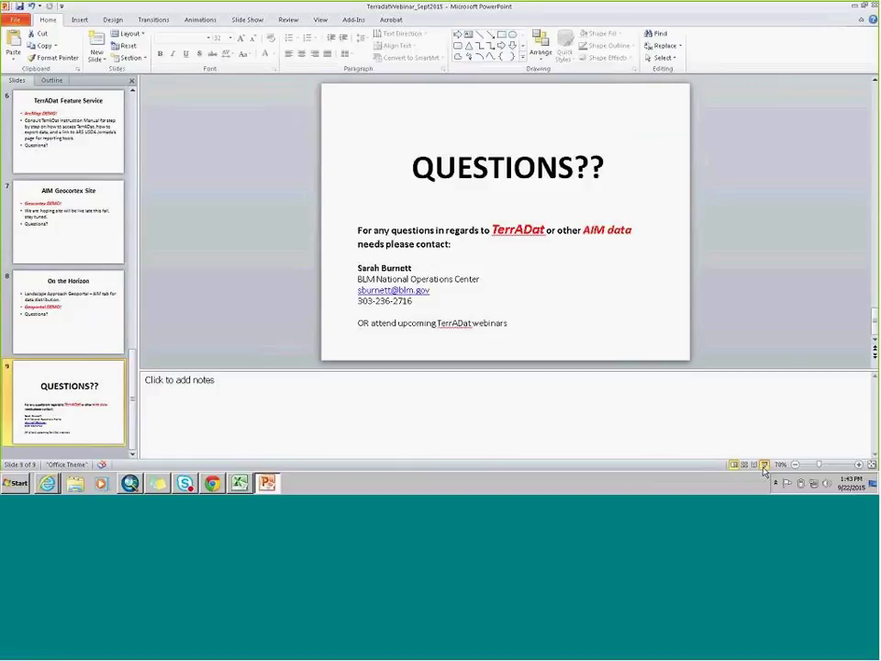
left_click(763, 464)
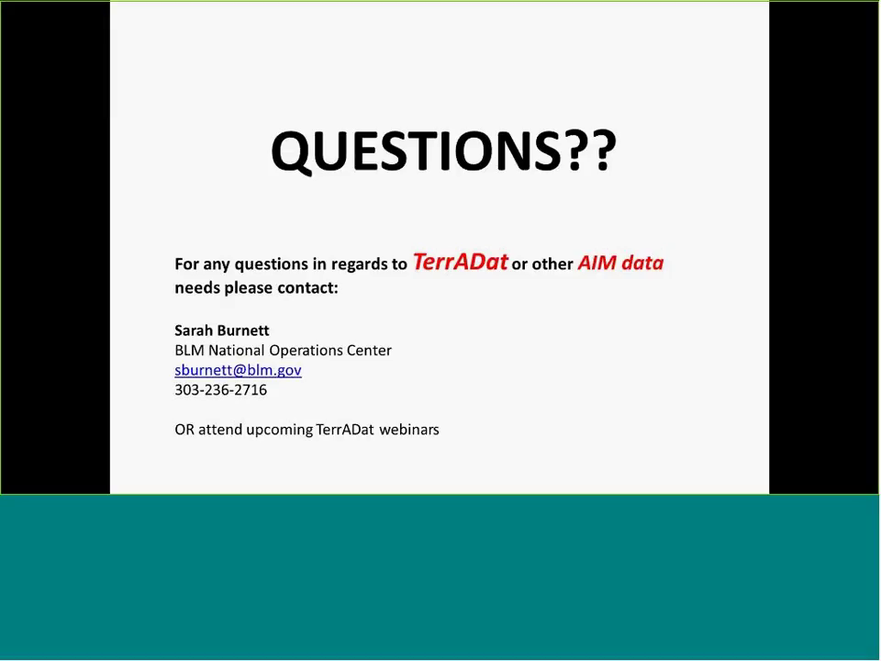